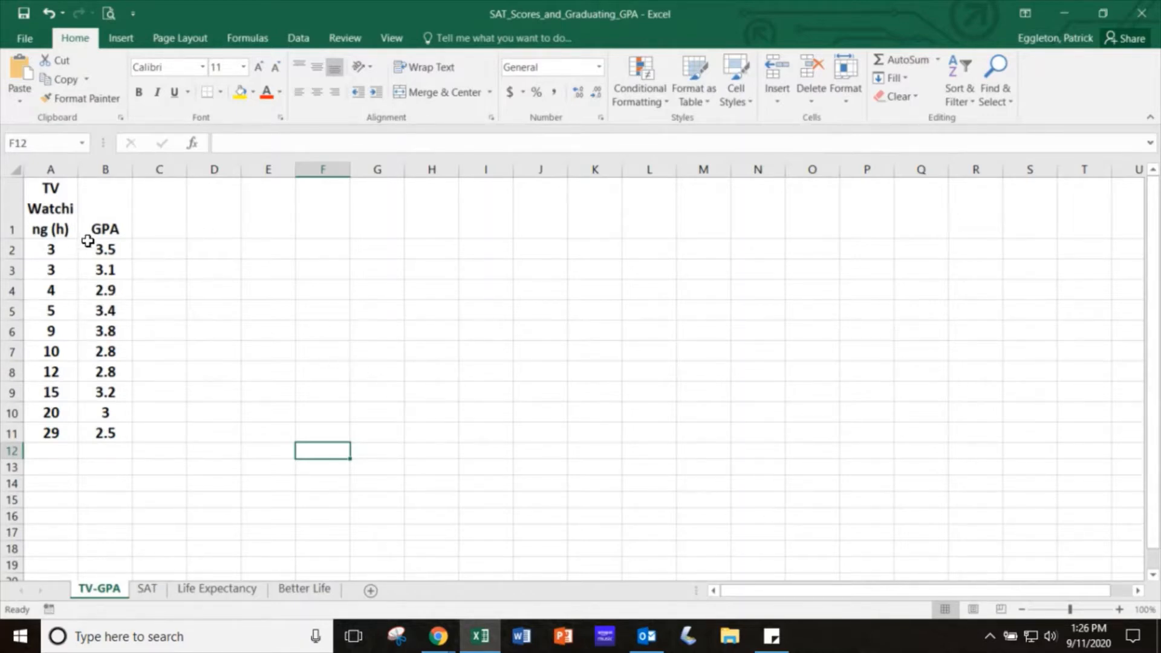
# Step: Insert a markers-only scatter chart from the TV watching and GPA data in A1:B11 and place it just beside the data
pyautogui.moveTo(54, 223); pyautogui.dragTo(97, 433)
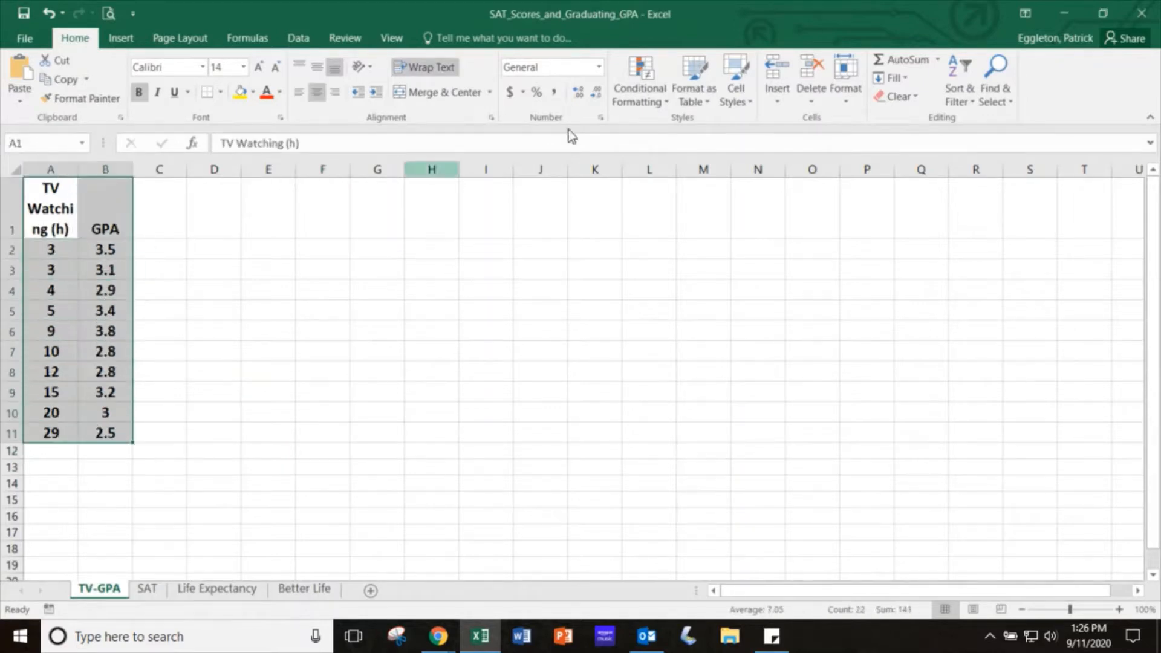
pyautogui.click(121, 38)
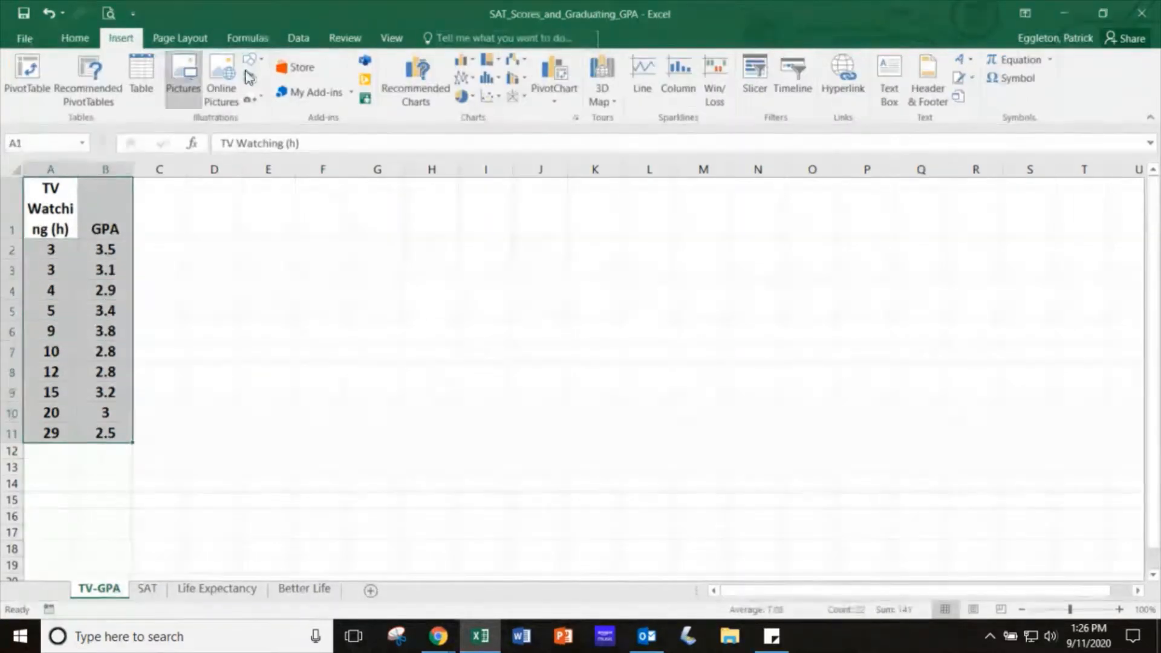
pyautogui.click(494, 98)
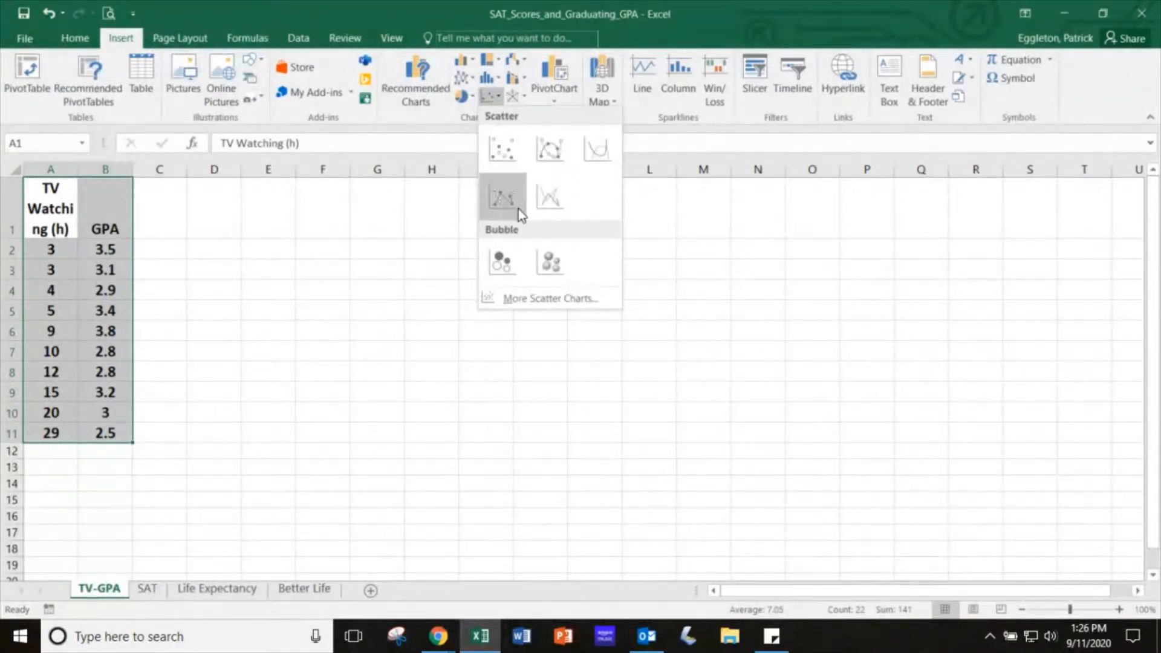
pyautogui.click(509, 154)
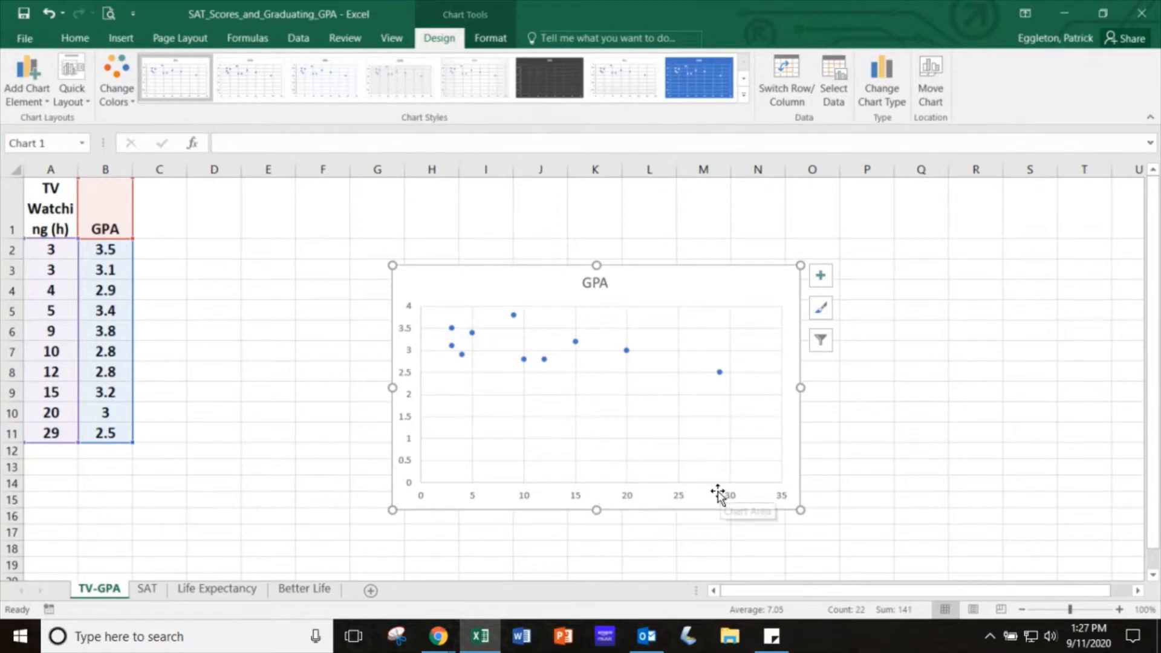
pyautogui.moveTo(675, 284); pyautogui.dragTo(457, 219)
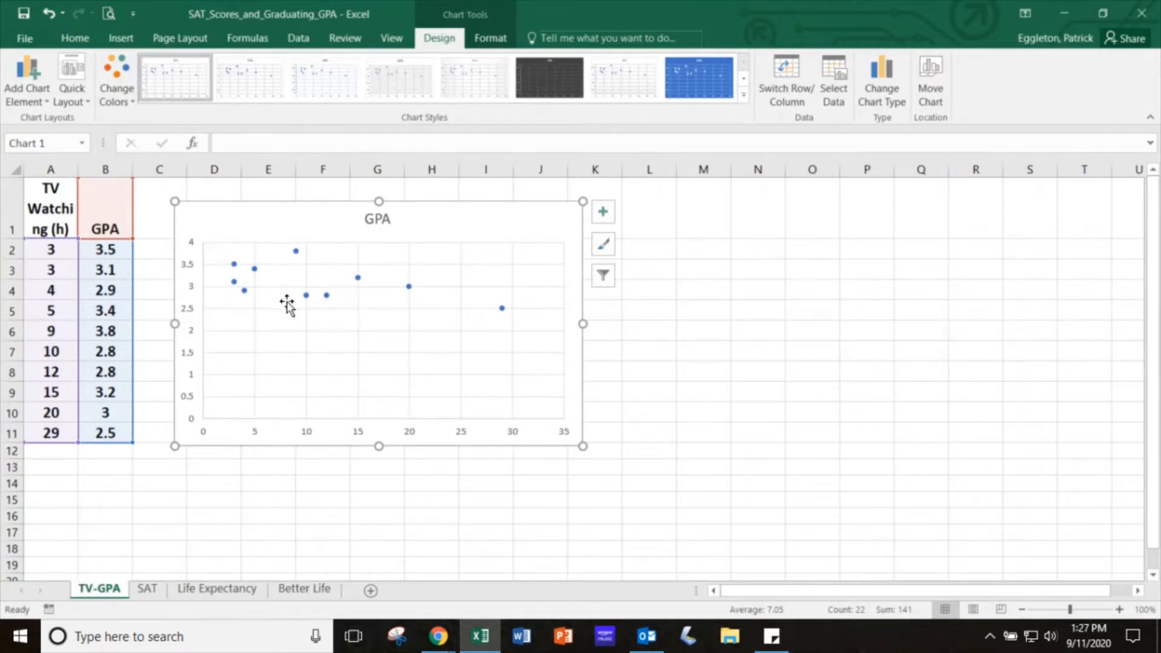
# Step: Add a linear trendline to the GPA series, displaying its equation and R-squared value on the chart
pyautogui.rightClick(329, 295)
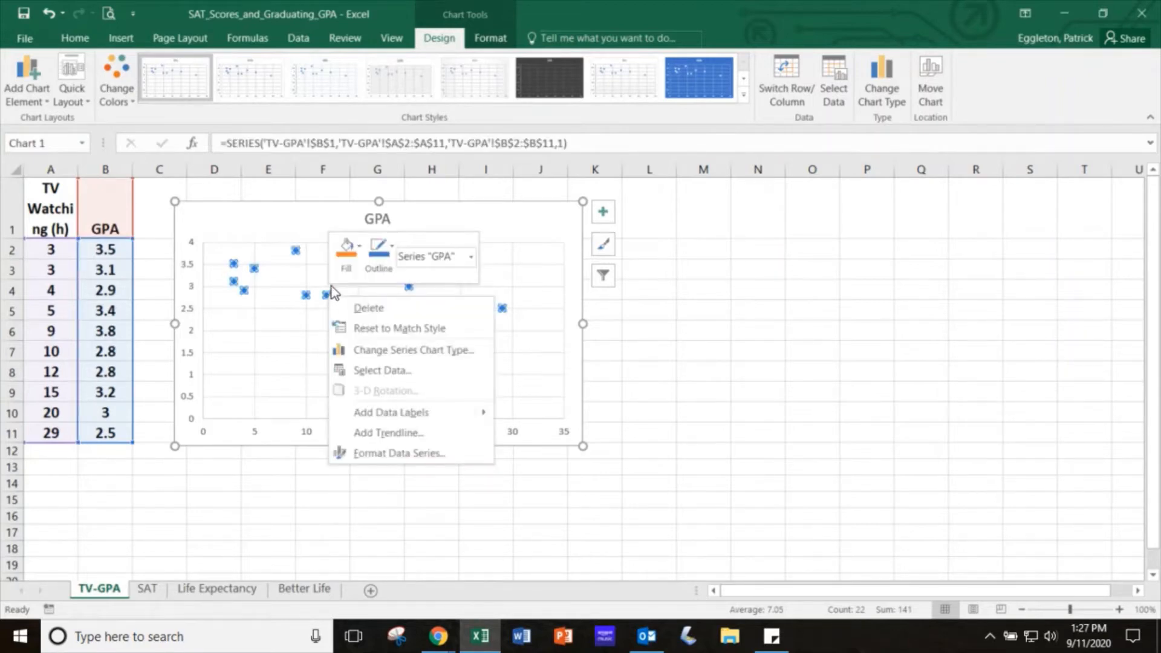
pyautogui.click(354, 433)
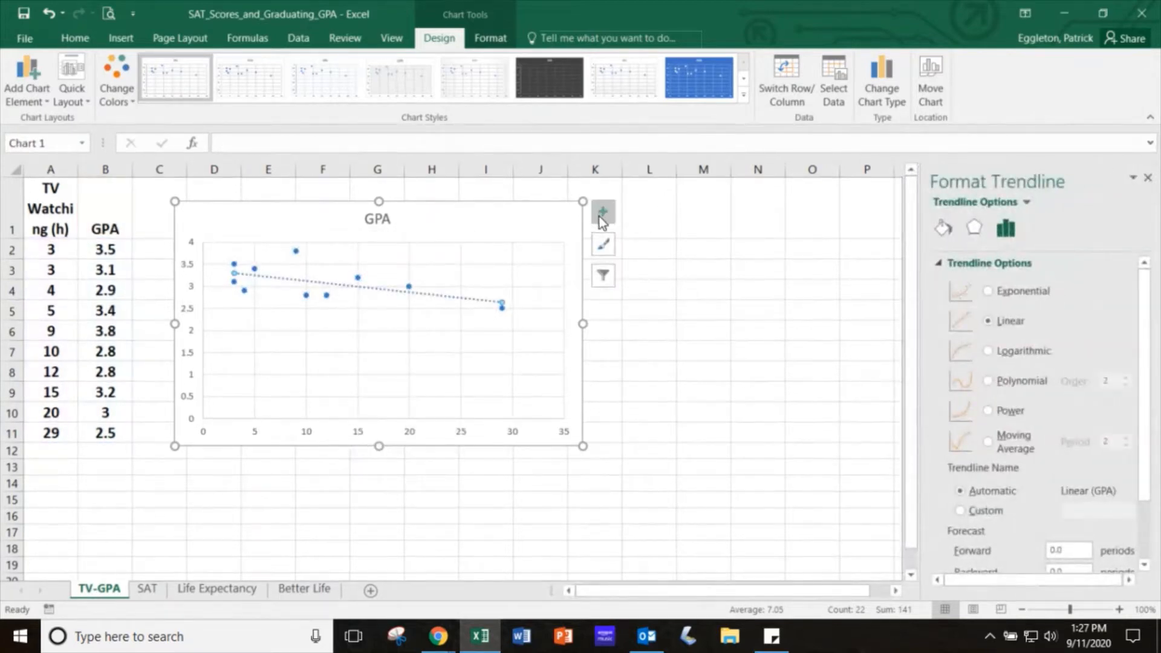
pyautogui.click(601, 213)
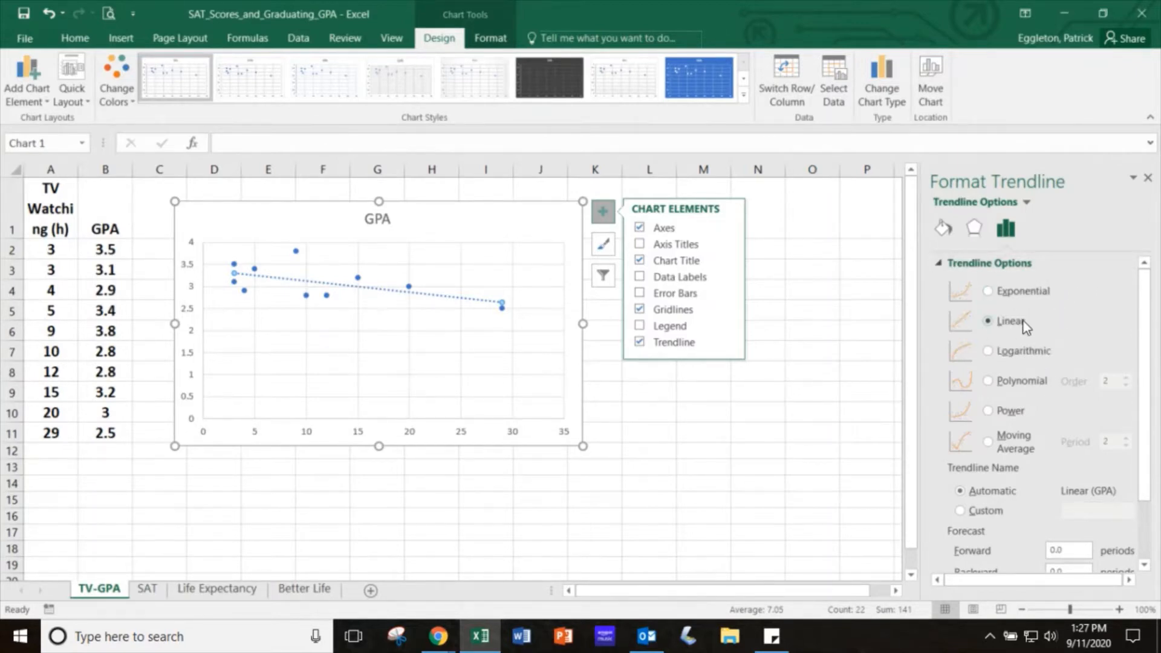
pyautogui.scroll(-3, 1026, 326)
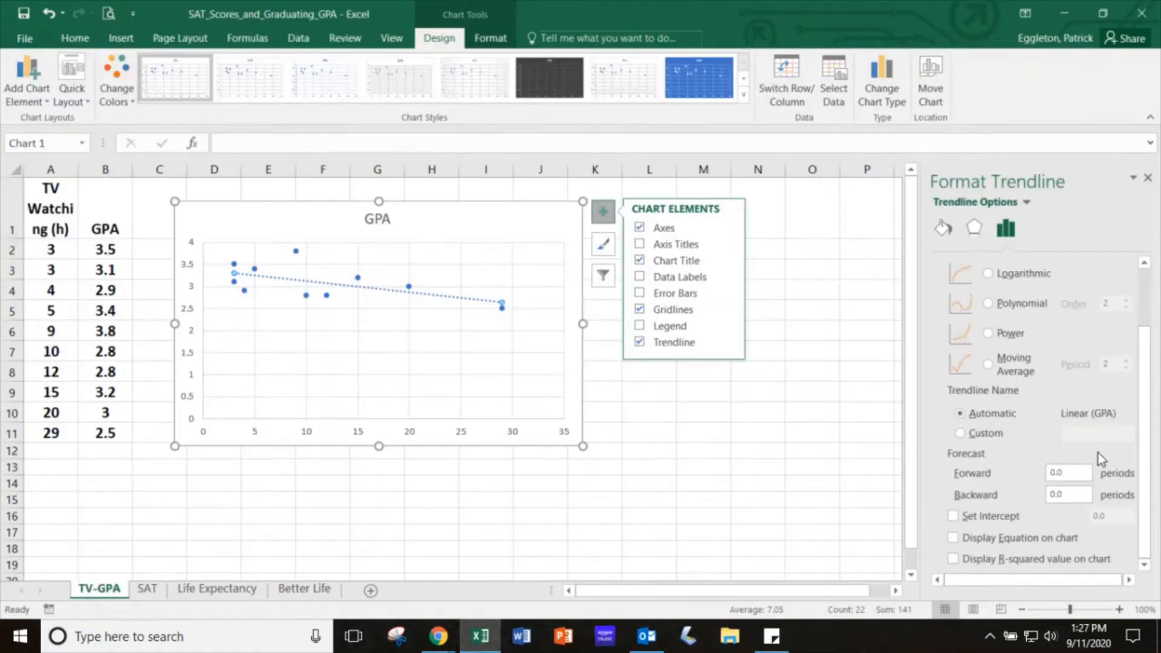
pyautogui.click(954, 537)
pyautogui.click(954, 559)
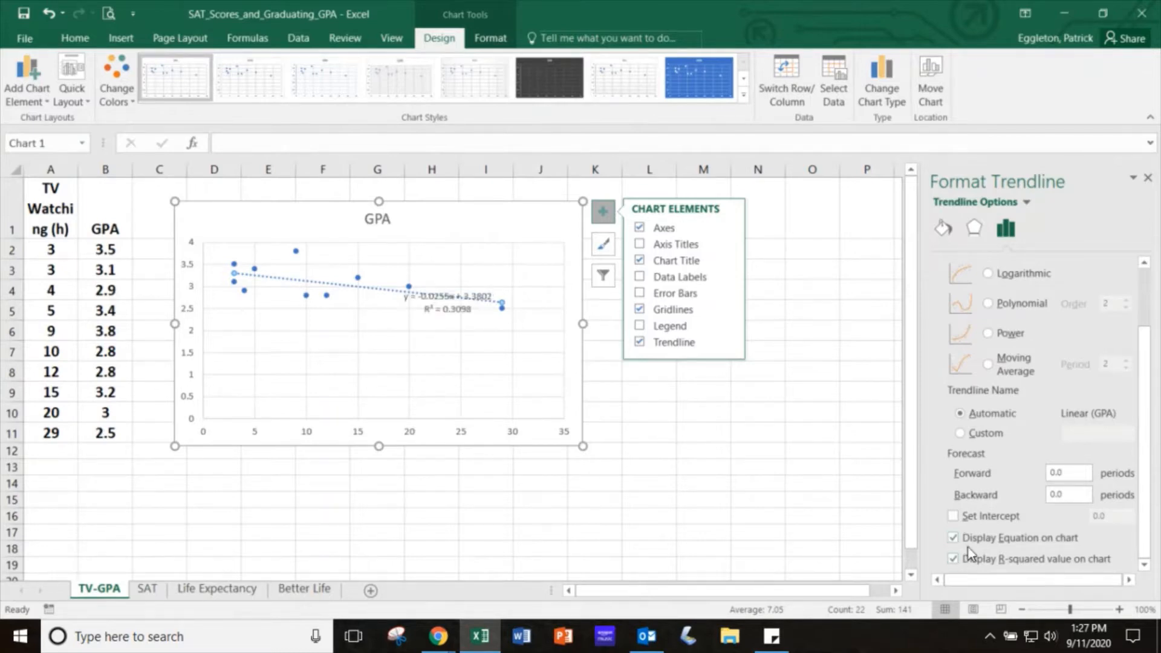
pyautogui.click(1149, 180)
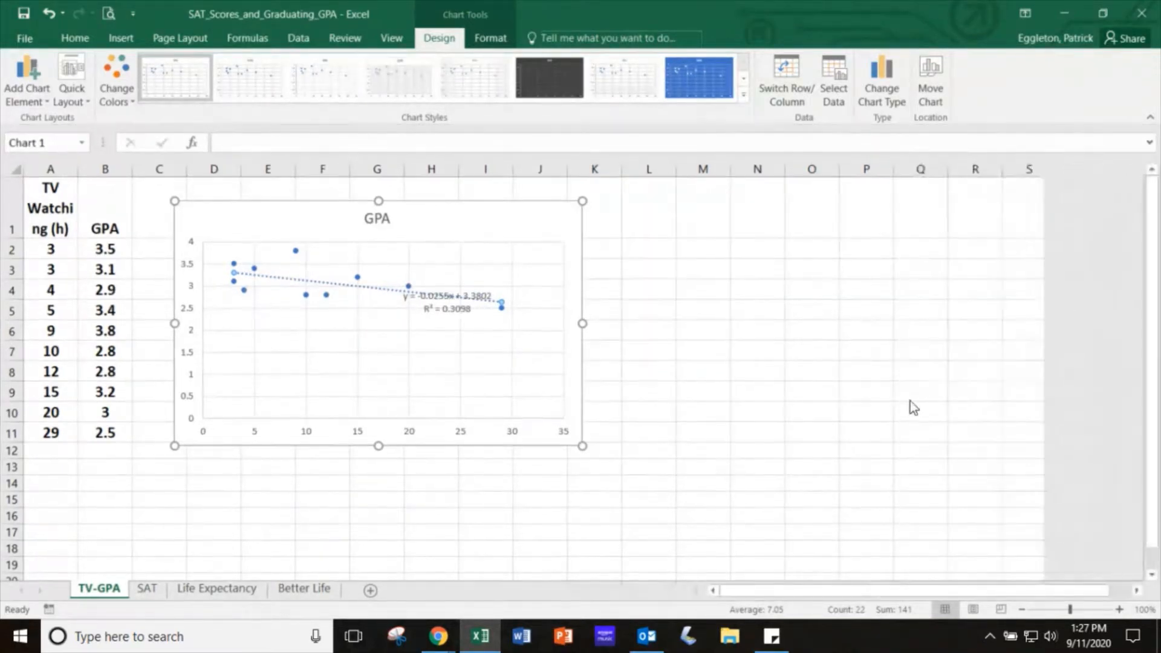
# Step: Move the trendline equation and R-squared label off the line to the empty area beside the chart title, then deselect the chart
pyautogui.click(448, 299)
pyautogui.moveTo(451, 285); pyautogui.dragTo(496, 207)
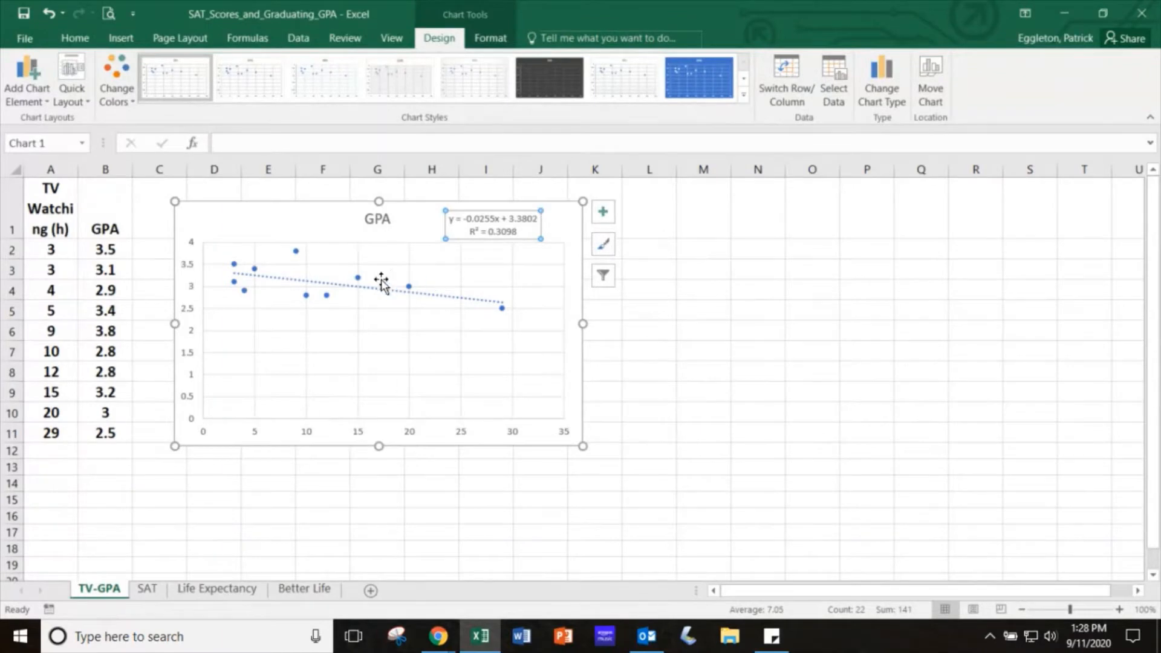
pyautogui.click(407, 233)
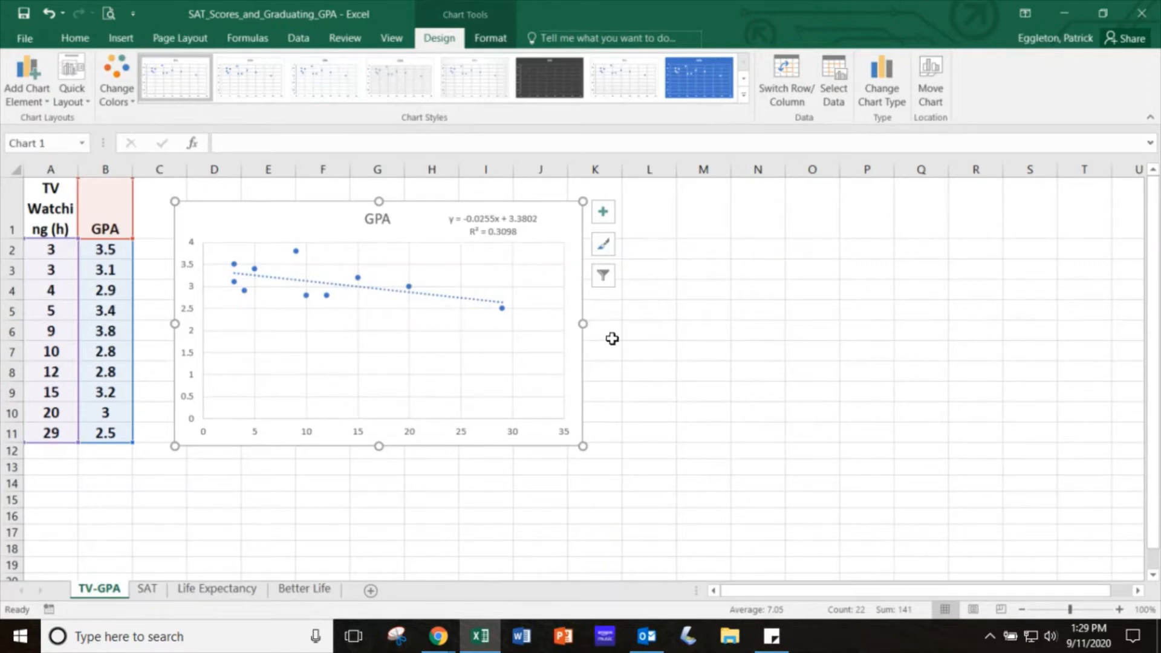
pyautogui.click(636, 332)
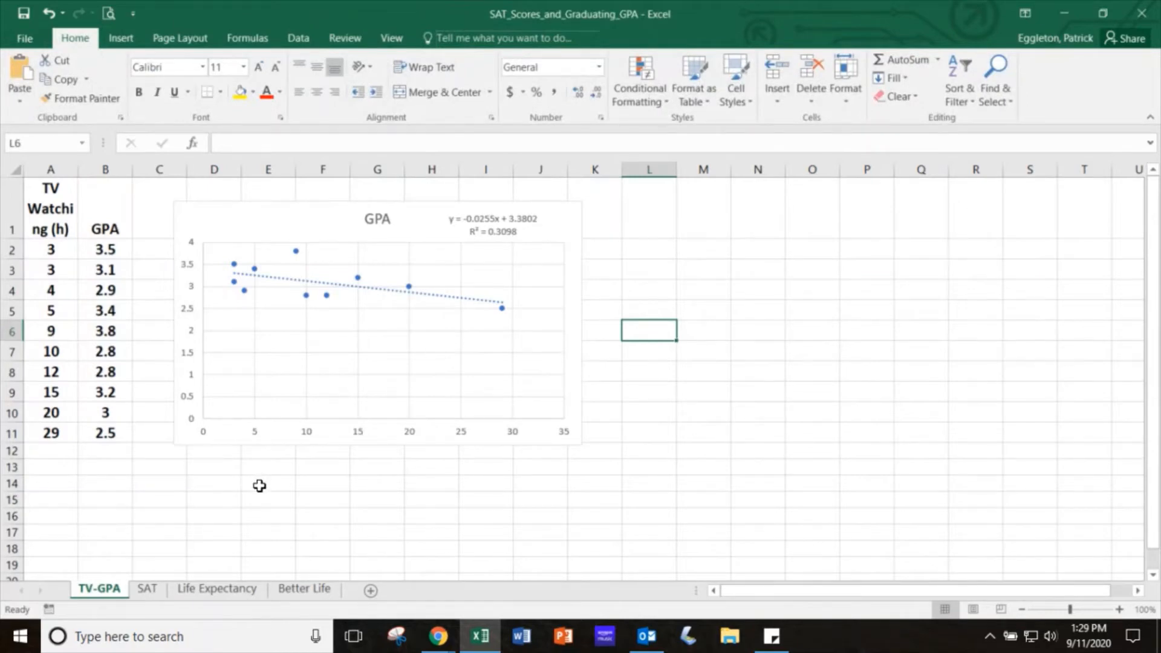
# Step: Check in the Excel add-ins manager that Analysis ToolPak and Analysis ToolPak - VBA are enabled
pyautogui.click(303, 41)
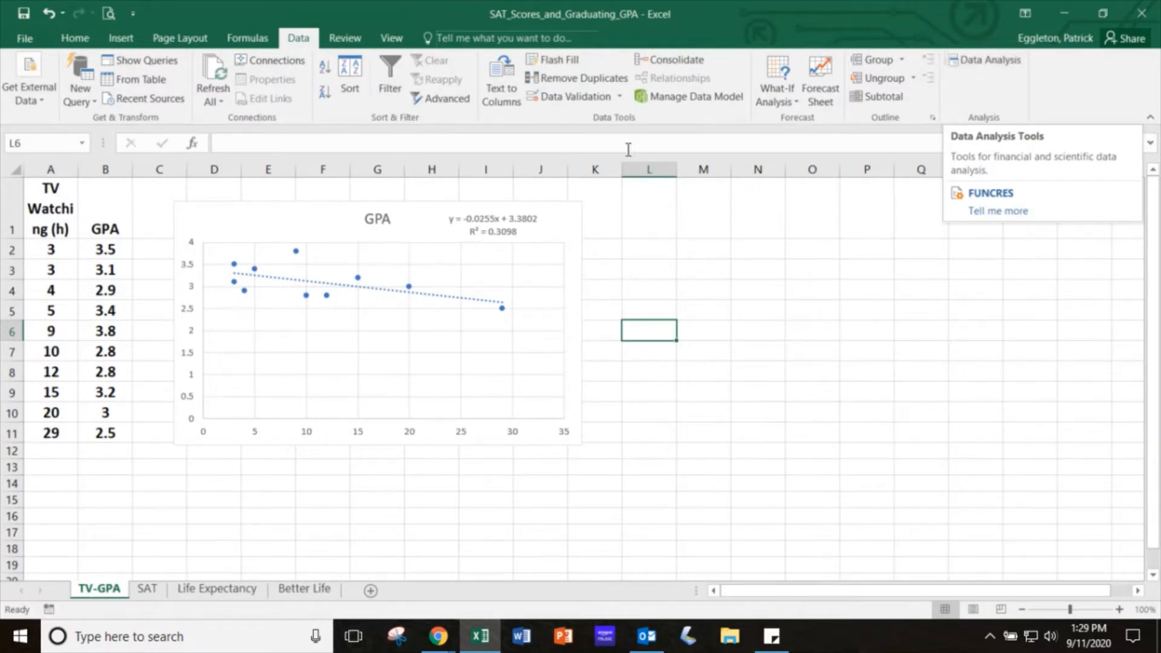
pyautogui.click(25, 38)
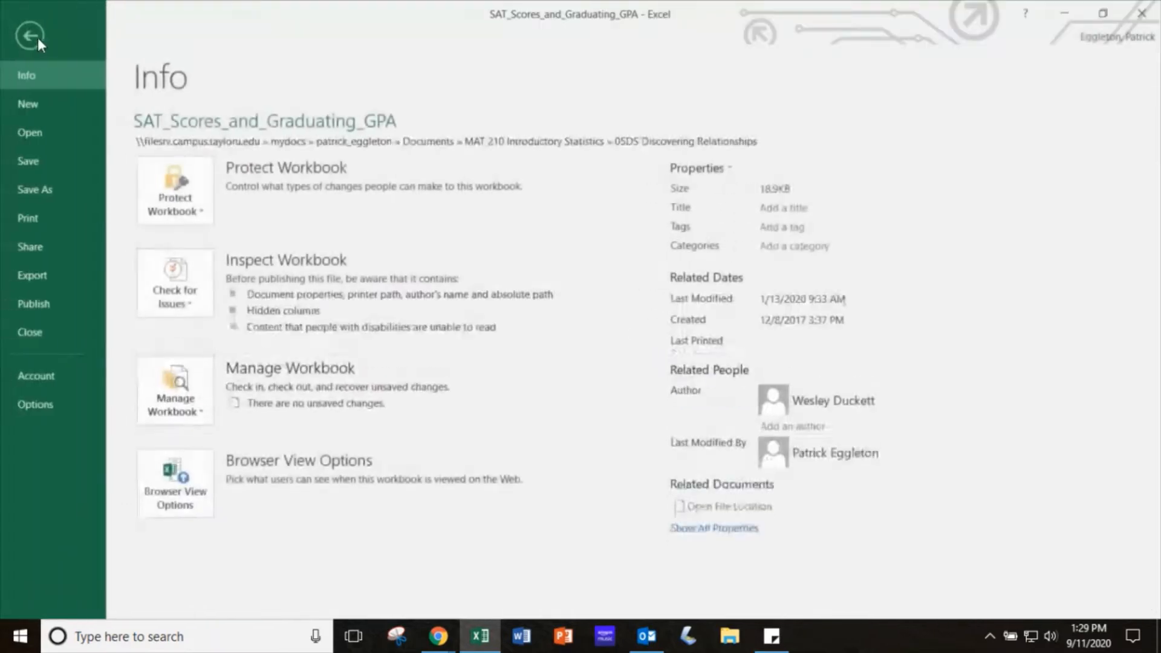
pyautogui.click(35, 403)
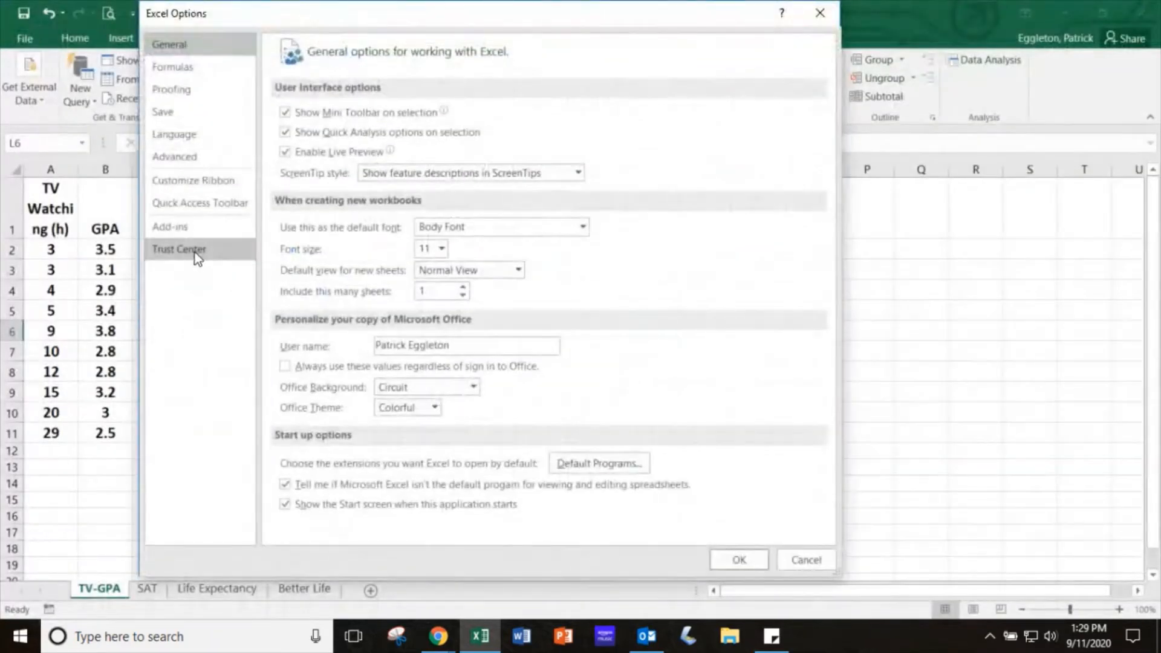
pyautogui.click(183, 235)
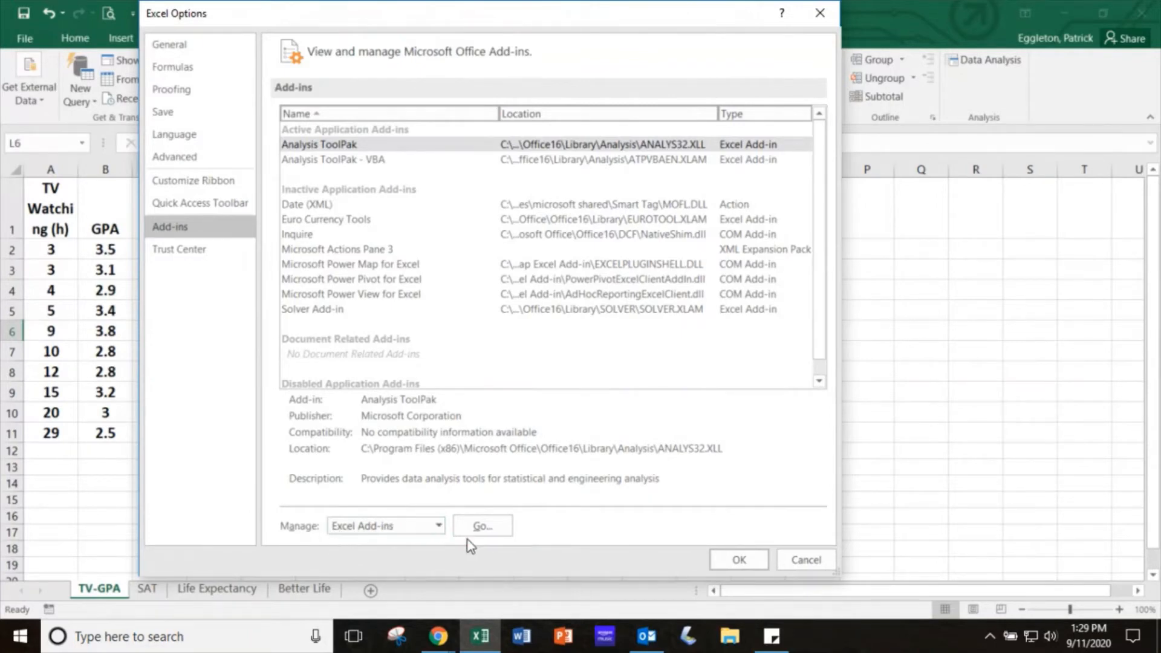
pyautogui.click(483, 526)
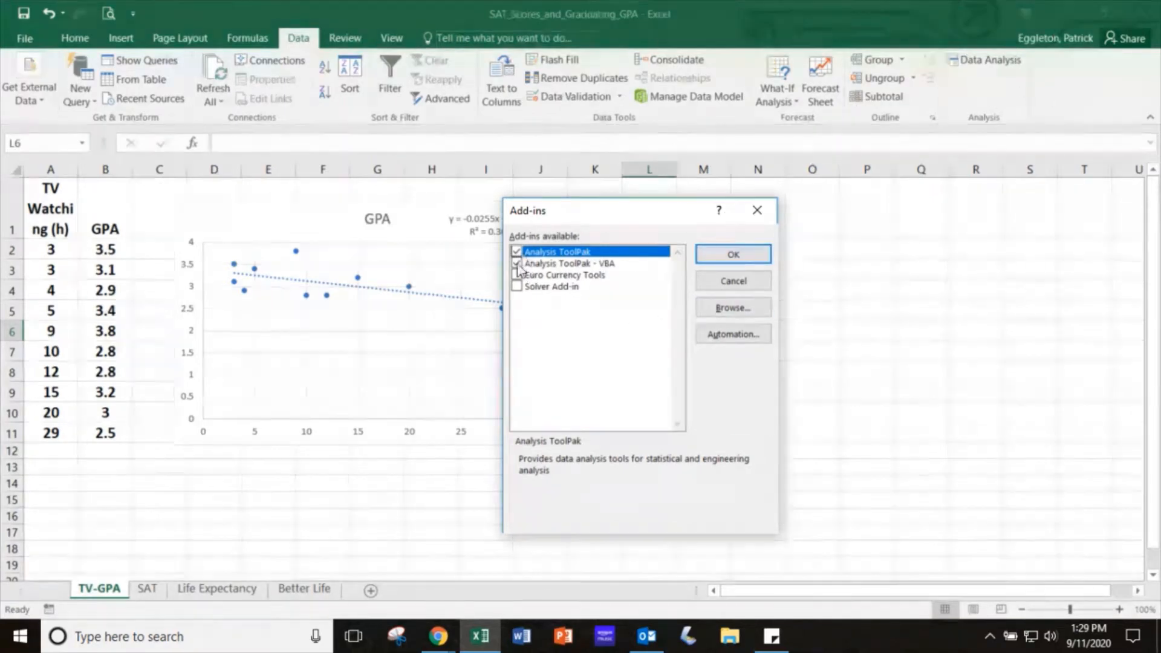
pyautogui.click(743, 255)
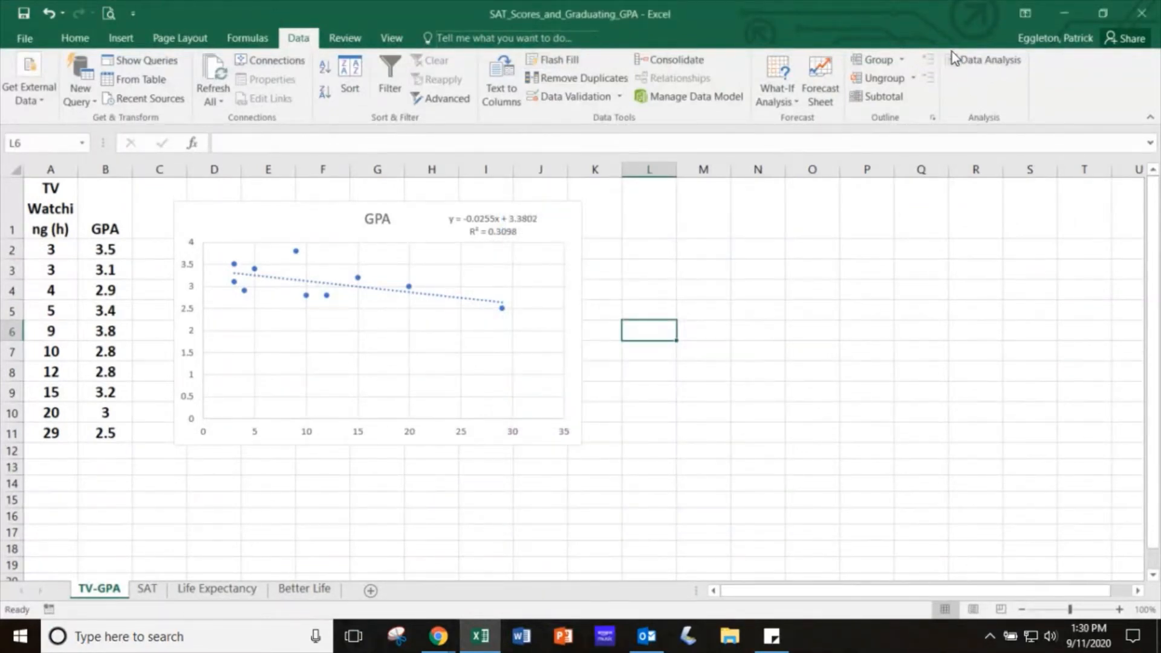
# Step: Start the Regression tool from Data Analysis and move its dialog clear of the data columns
pyautogui.click(976, 60)
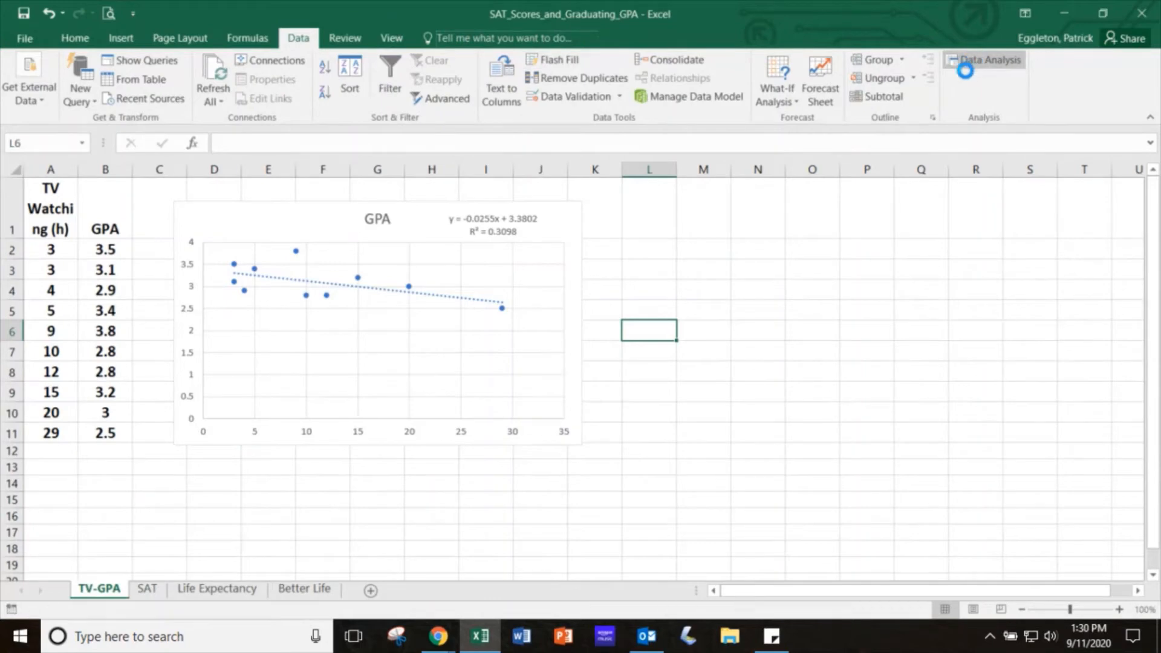
pyautogui.moveTo(647, 293); pyautogui.dragTo(391, 222)
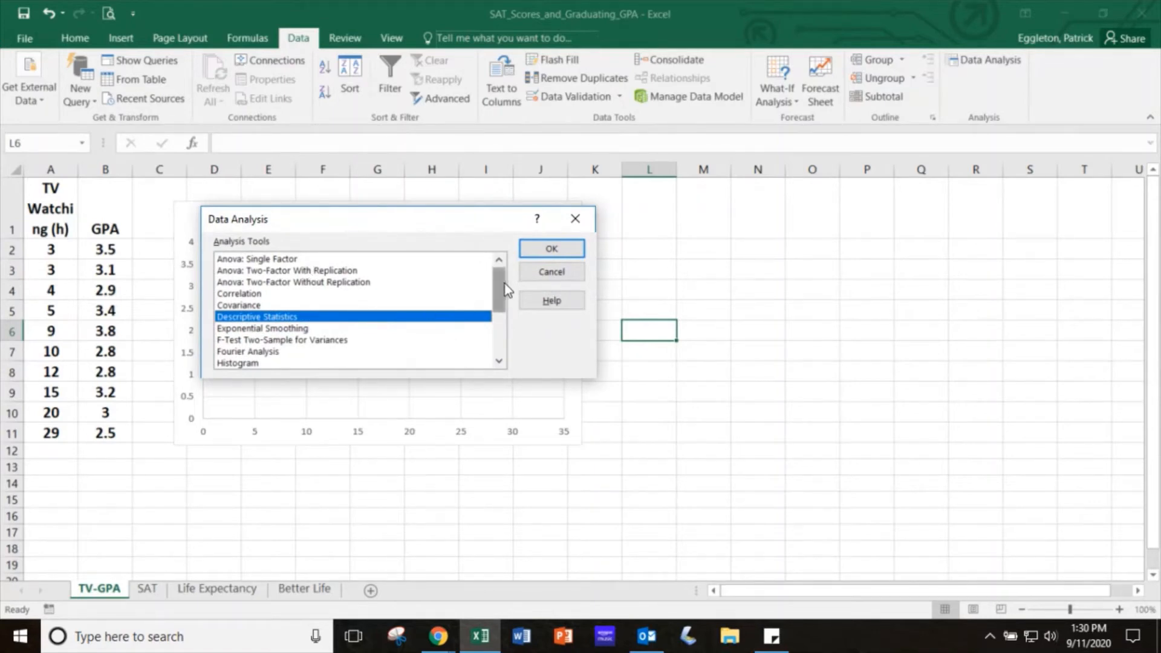
pyautogui.moveTo(504, 285); pyautogui.dragTo(506, 314)
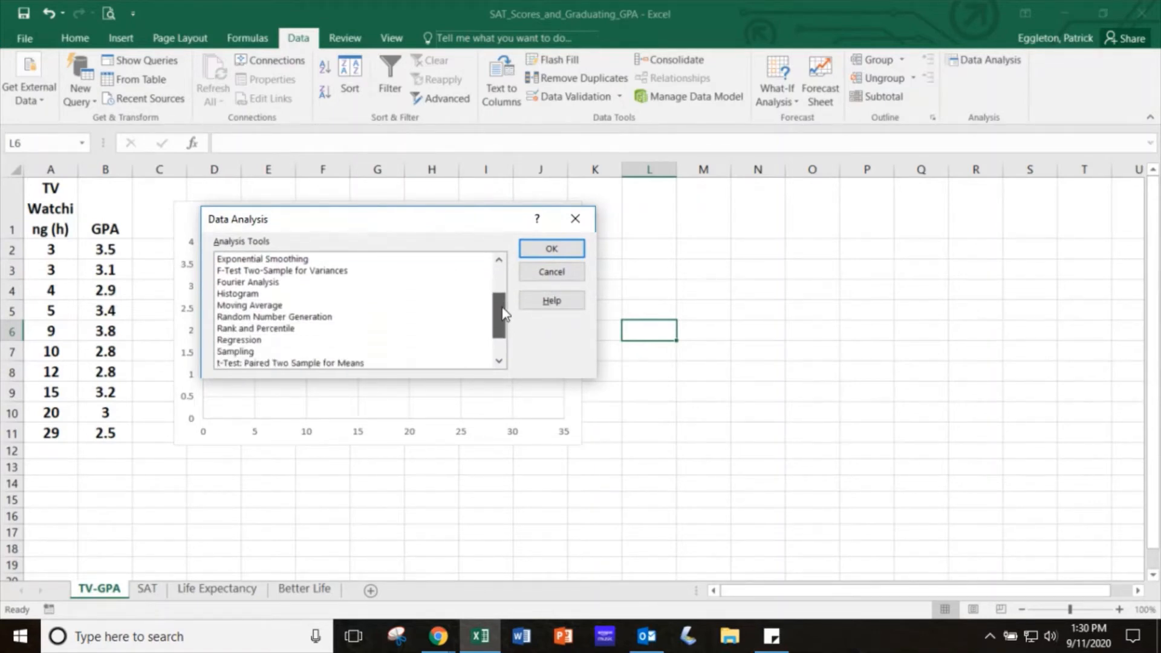
pyautogui.click(246, 340)
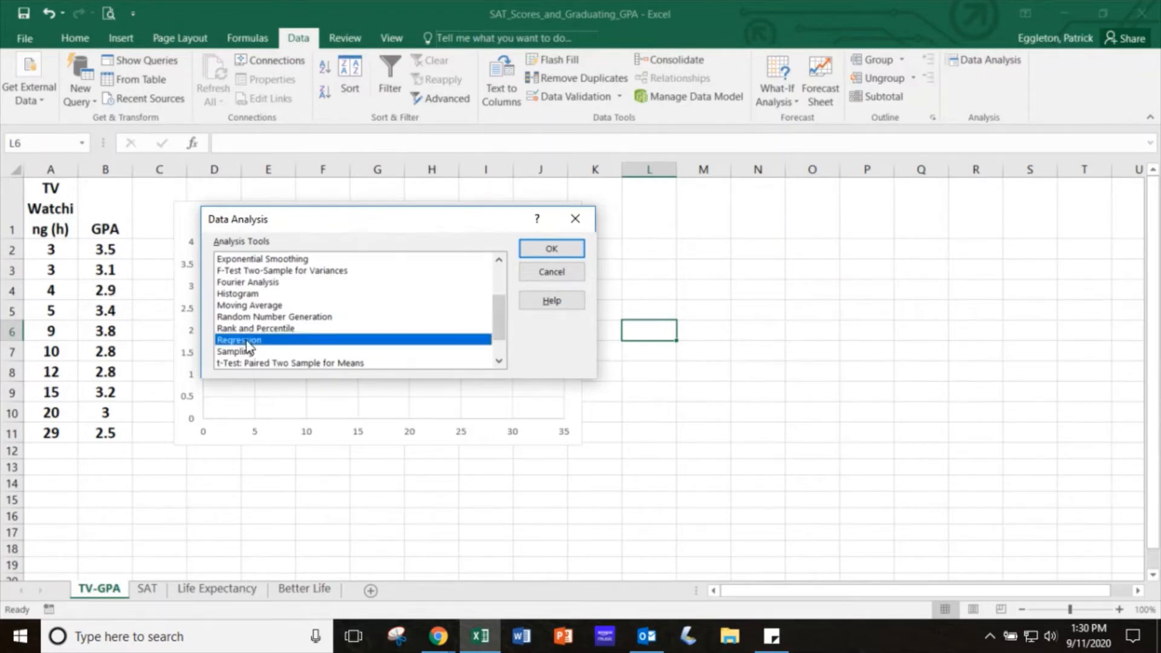
pyautogui.click(551, 250)
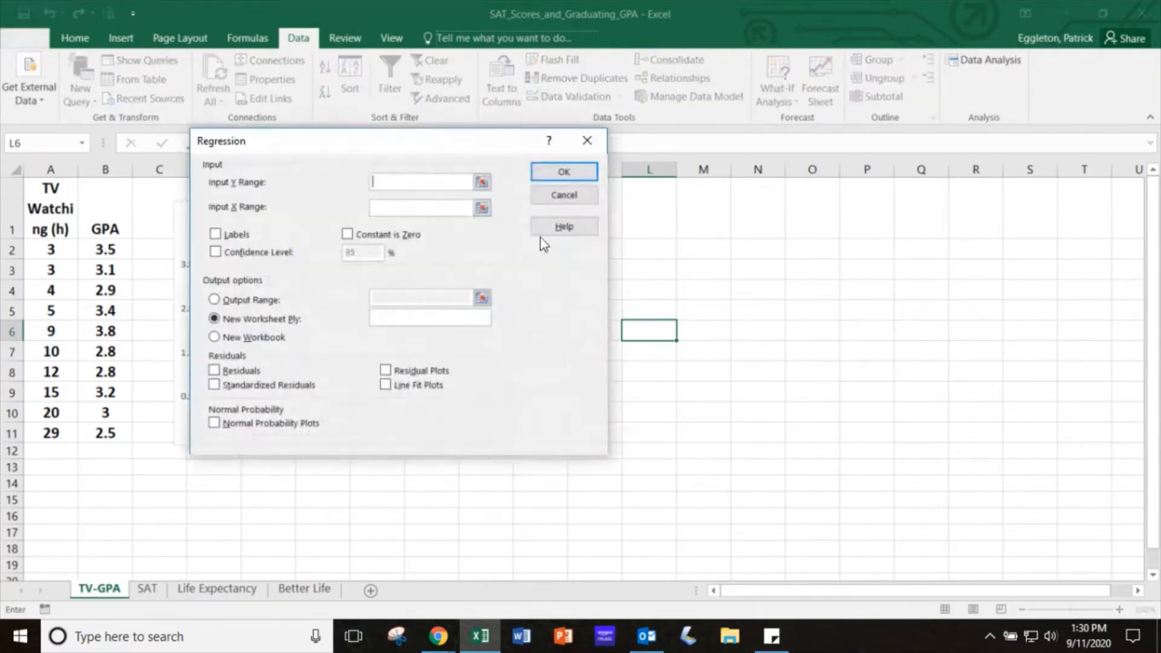
pyautogui.moveTo(429, 134); pyautogui.dragTo(585, 122)
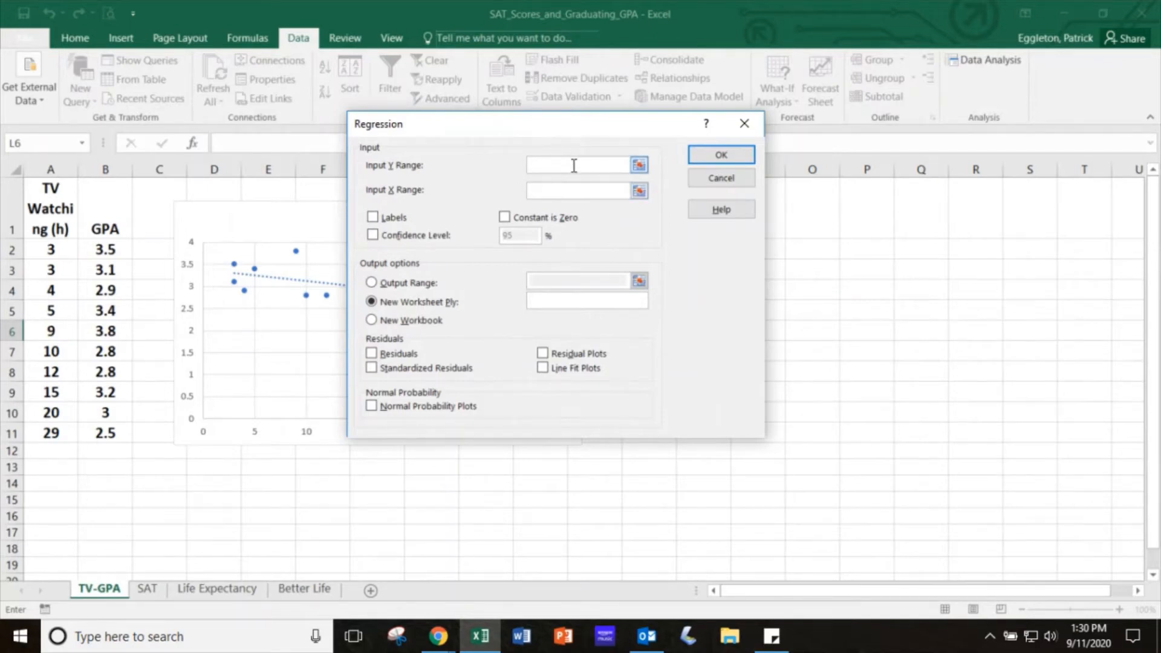
# Step: Set the regression's Y range to $B$1:$B$11 and X range to $A$1:$A$11, with Labels enabled
pyautogui.click(639, 166)
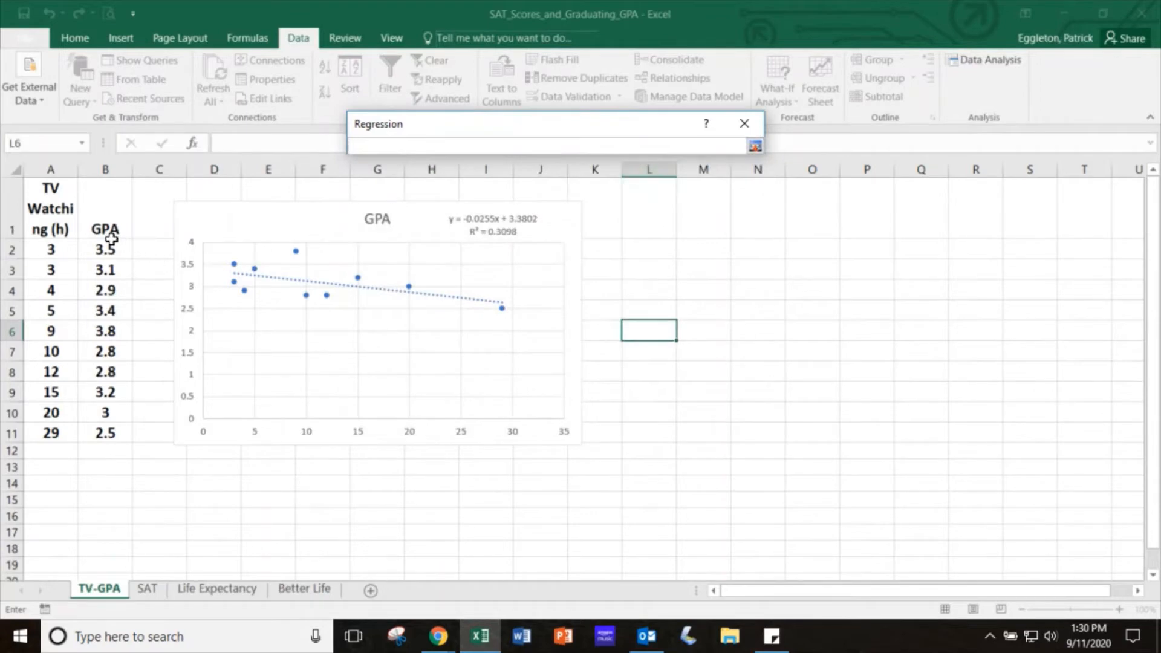
pyautogui.moveTo(105, 224); pyautogui.dragTo(106, 433)
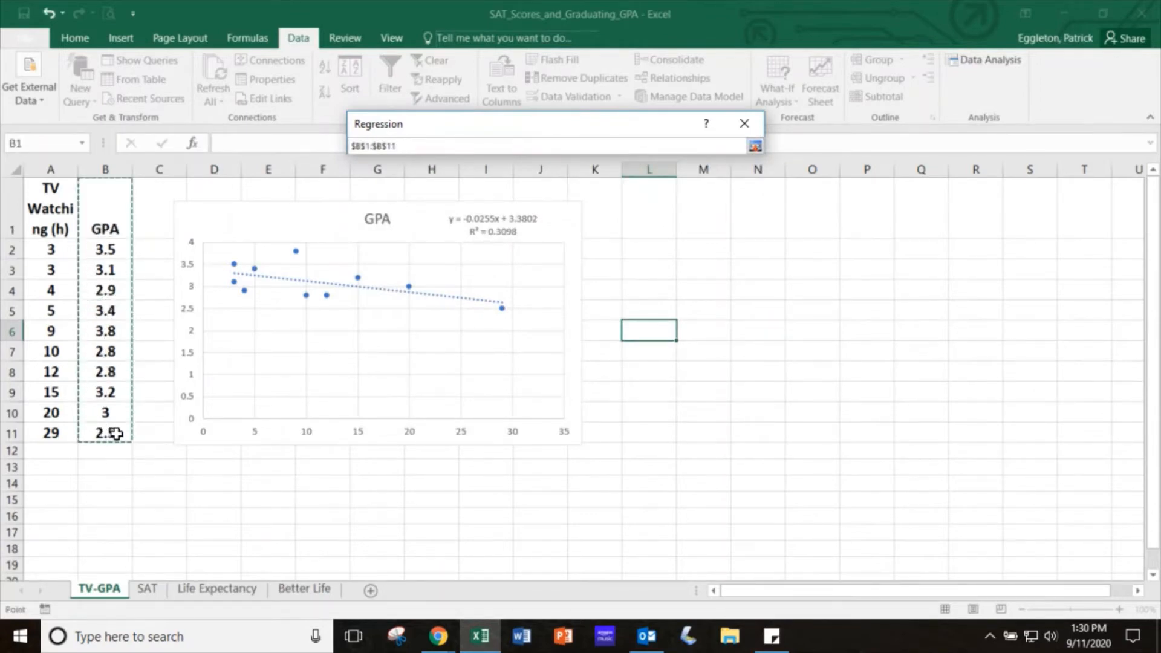
pyautogui.click(755, 146)
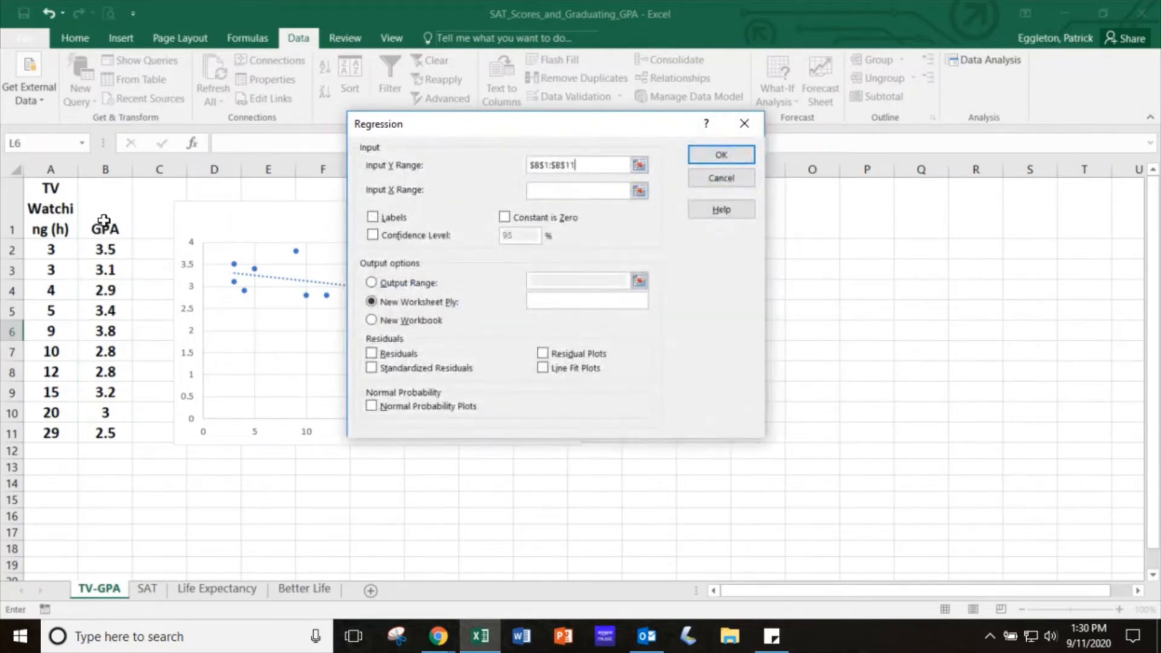
pyautogui.click(373, 219)
pyautogui.click(372, 217)
pyautogui.click(638, 191)
pyautogui.moveTo(52, 219); pyautogui.dragTo(53, 435)
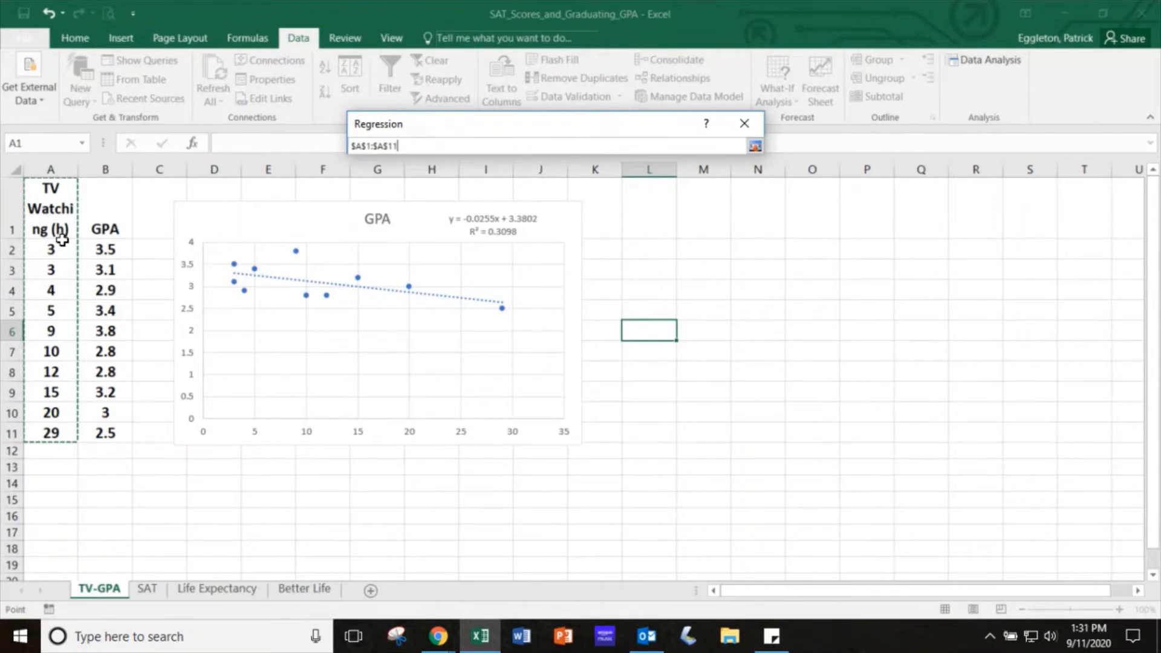
pyautogui.click(756, 146)
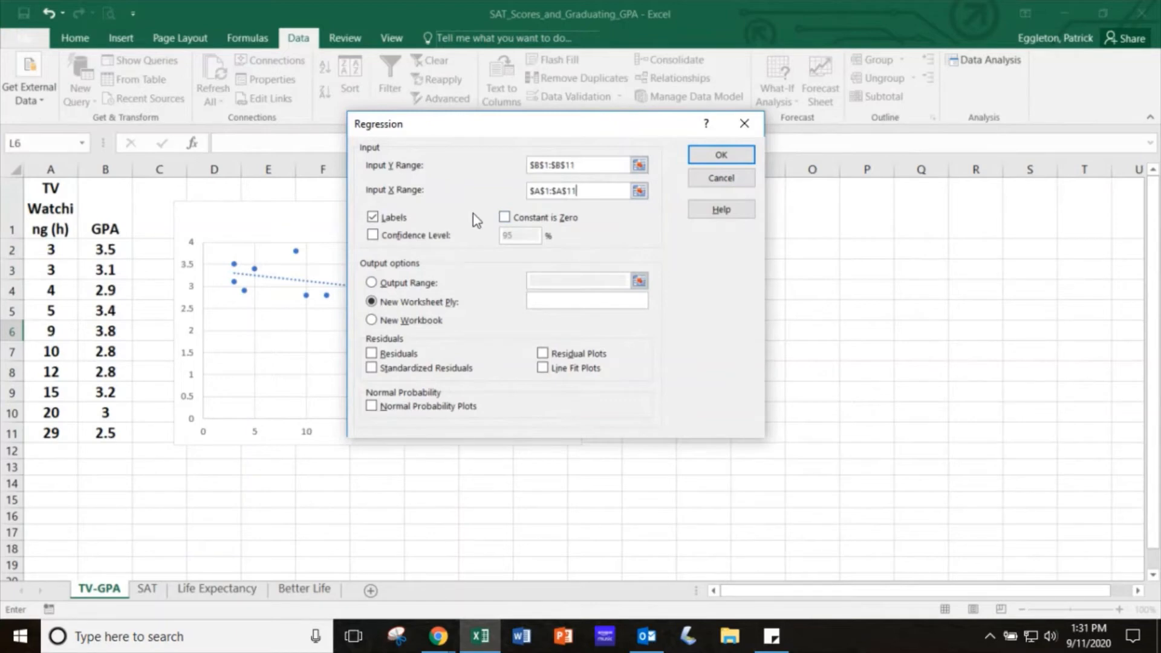
# Step: Direct the regression output to a range on the current sheet starting at cell $L$1
pyautogui.click(370, 283)
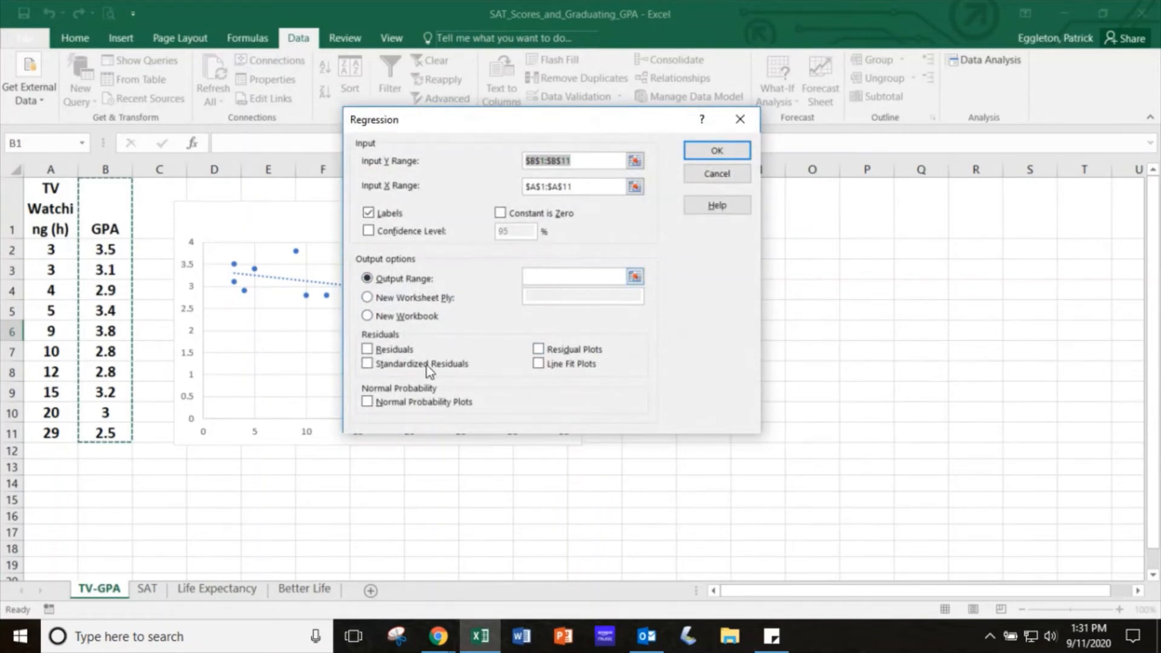
pyautogui.click(634, 277)
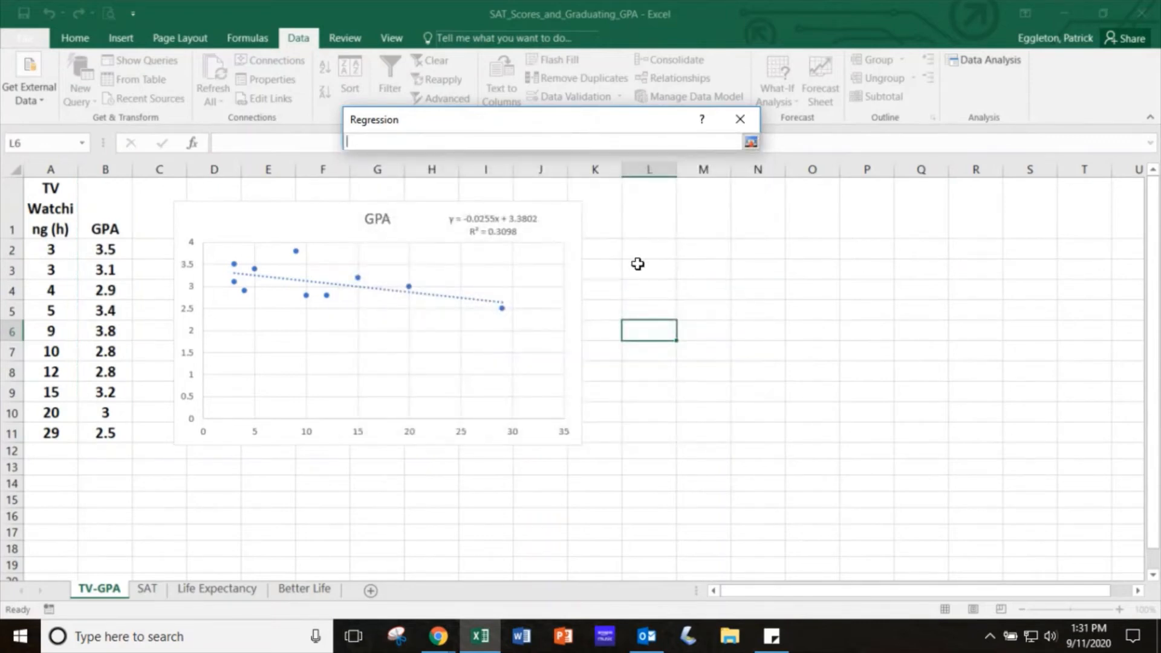
pyautogui.click(648, 221)
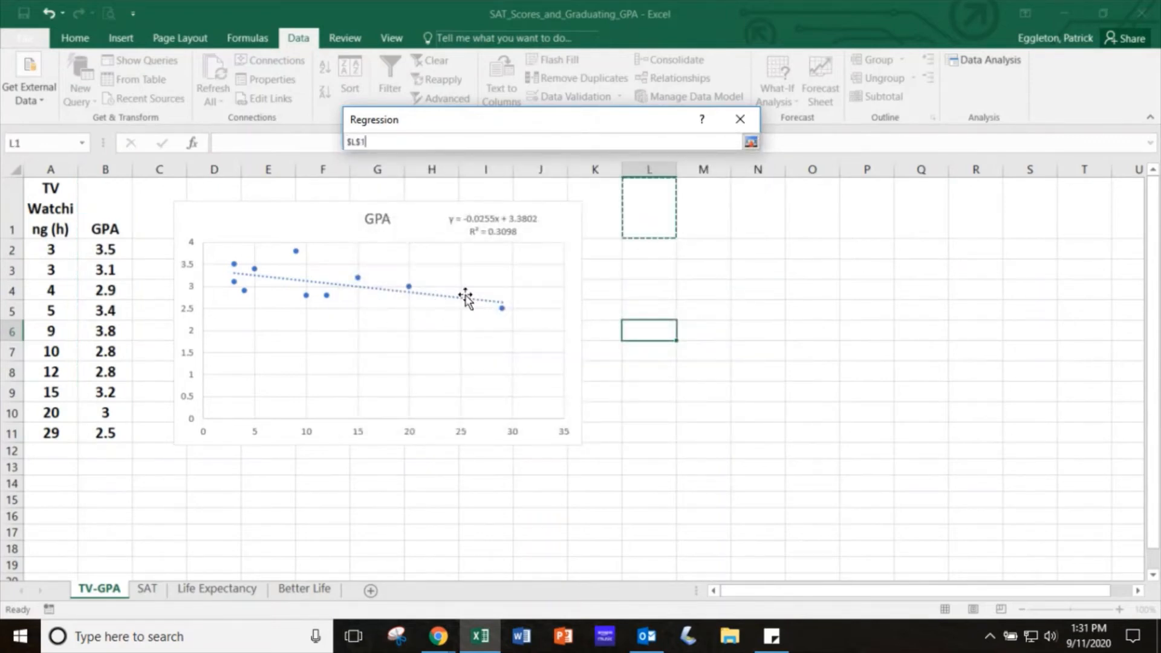
pyautogui.click(754, 144)
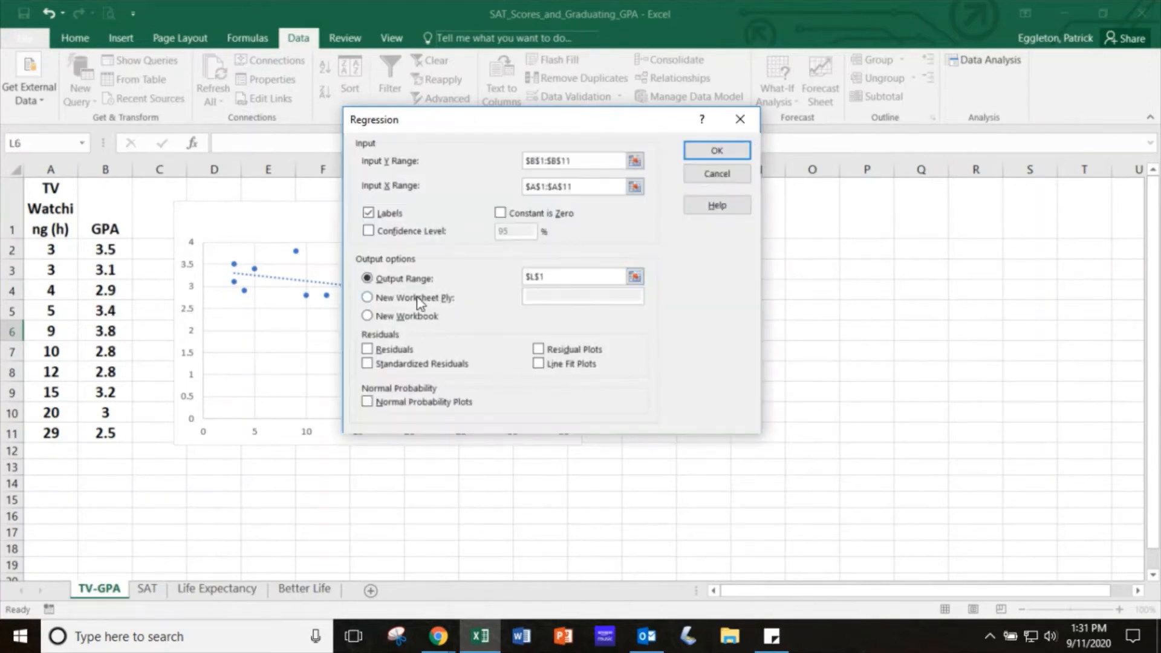
# Step: Include residuals and residual plots in the regression output and run the analysis
pyautogui.click(371, 350)
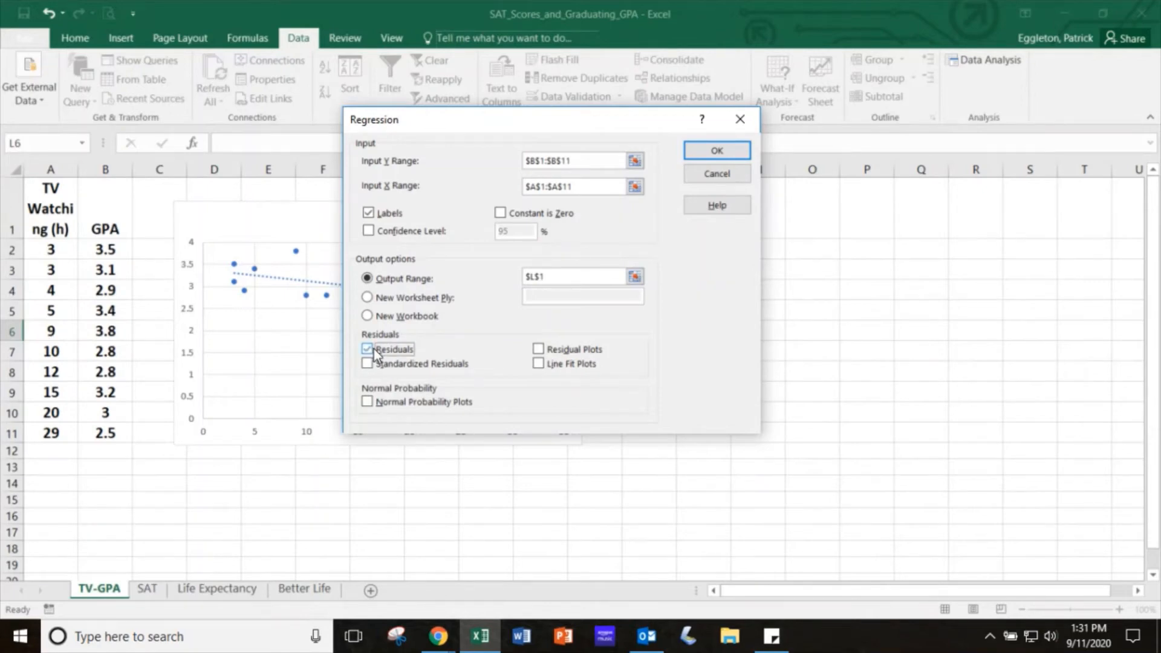
pyautogui.click(539, 350)
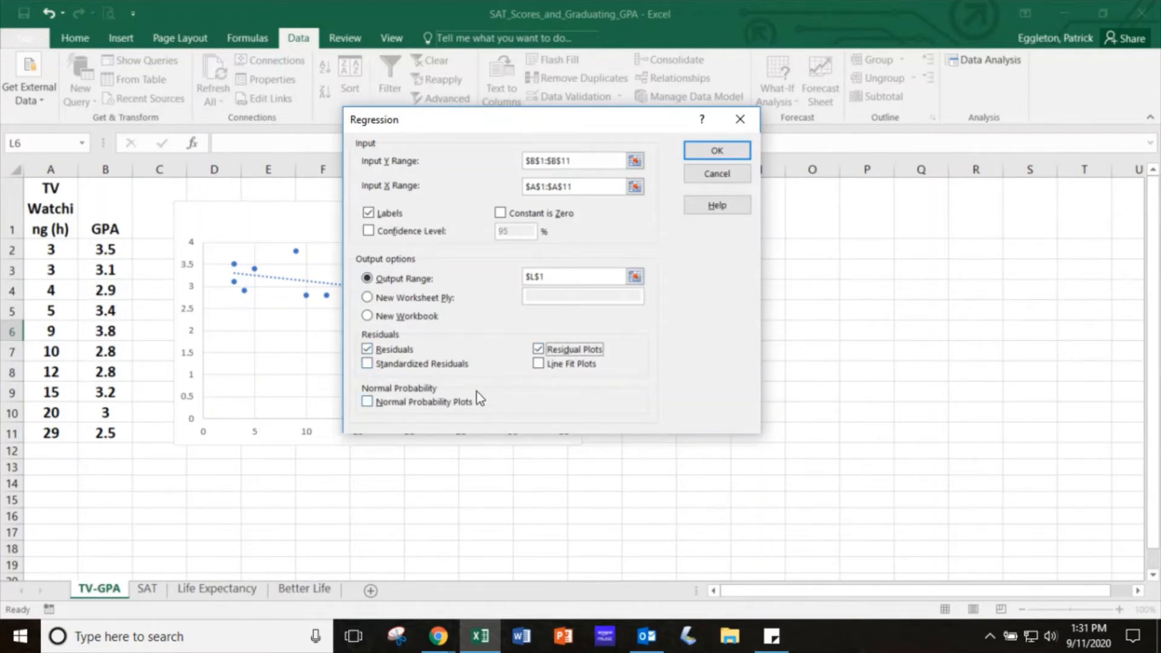
pyautogui.click(717, 152)
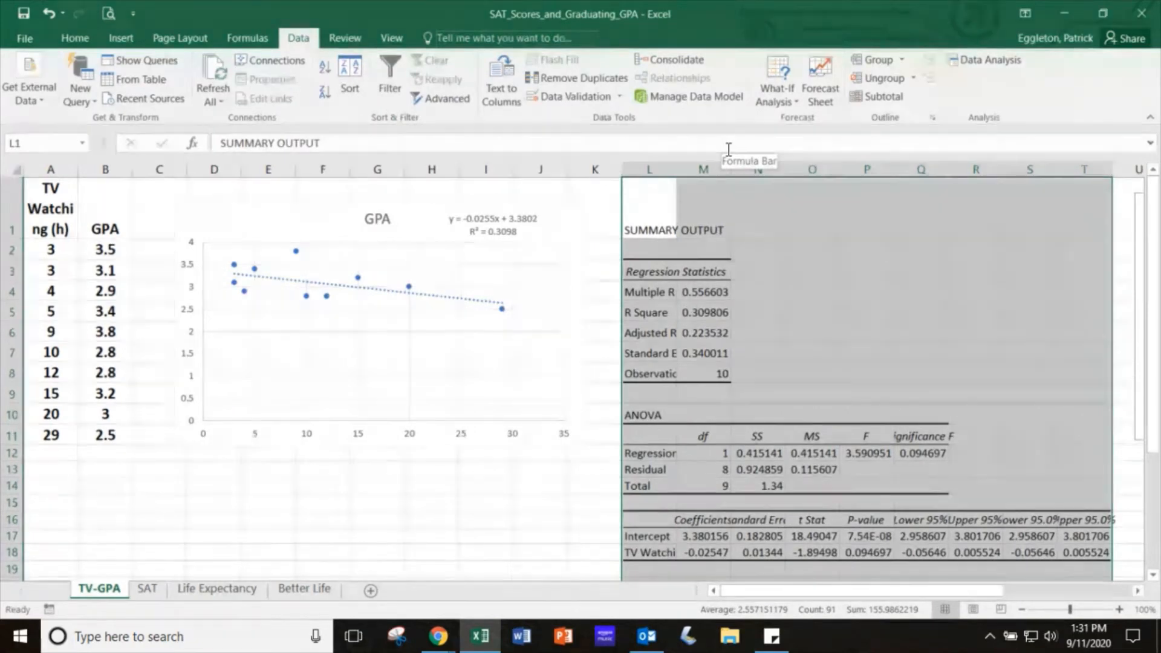
pyautogui.click(788, 357)
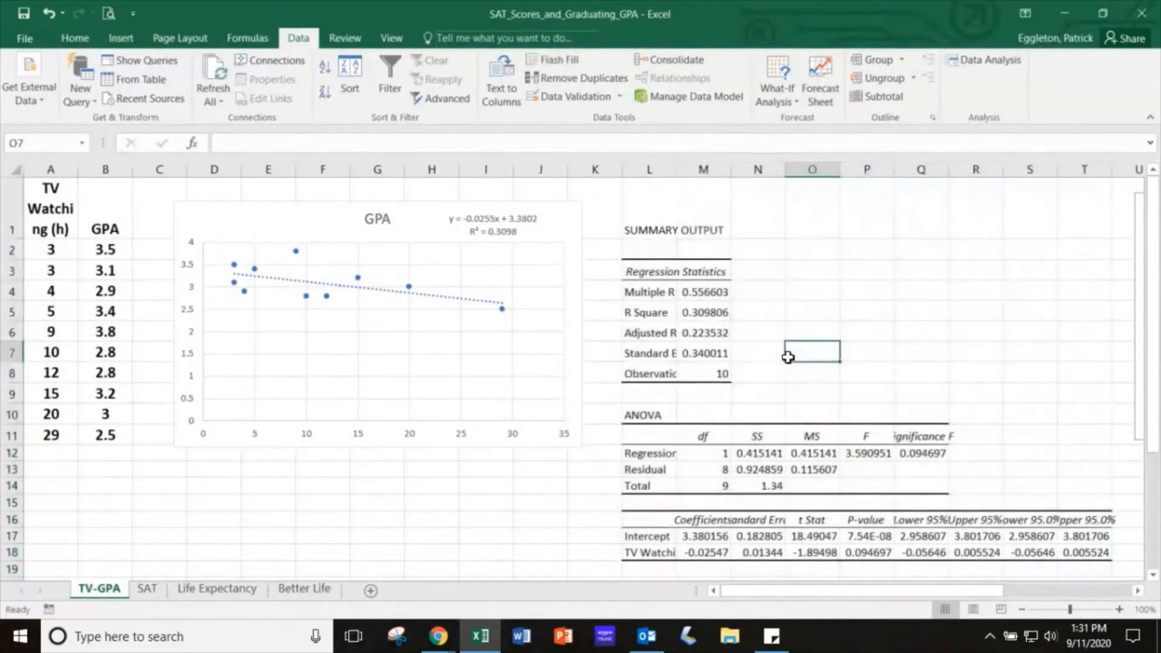
# Step: Examine the regression summary, ANOVA, coefficient and residual tables, and compare them with the GPA scatter chart's trendline
pyautogui.scroll(-2, 794, 293)
pyautogui.scroll(1, 807, 276)
pyautogui.scroll(1, 807, 275)
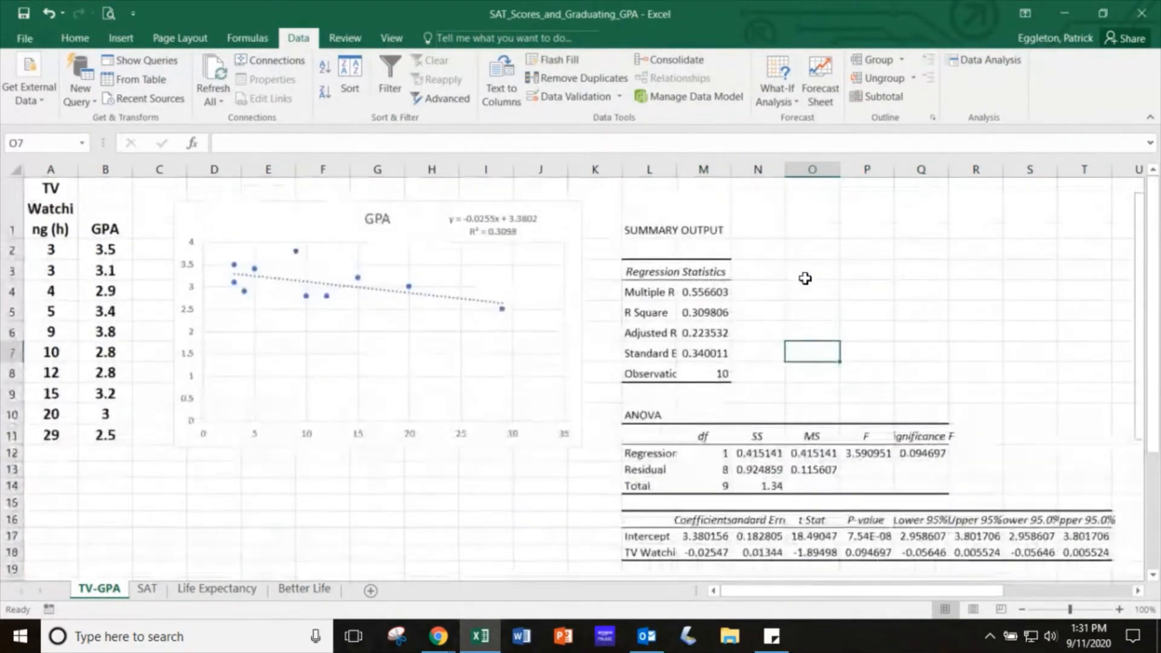
pyautogui.scroll(-1, 807, 283)
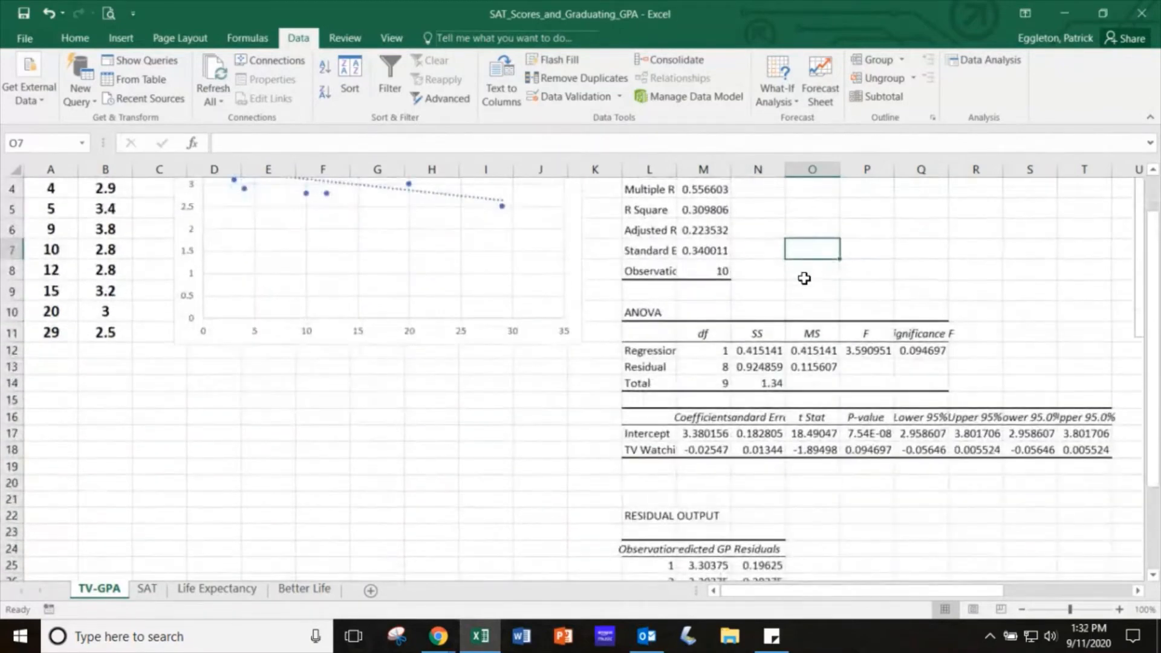
pyautogui.scroll(1, 804, 278)
pyautogui.scroll(-3, 805, 278)
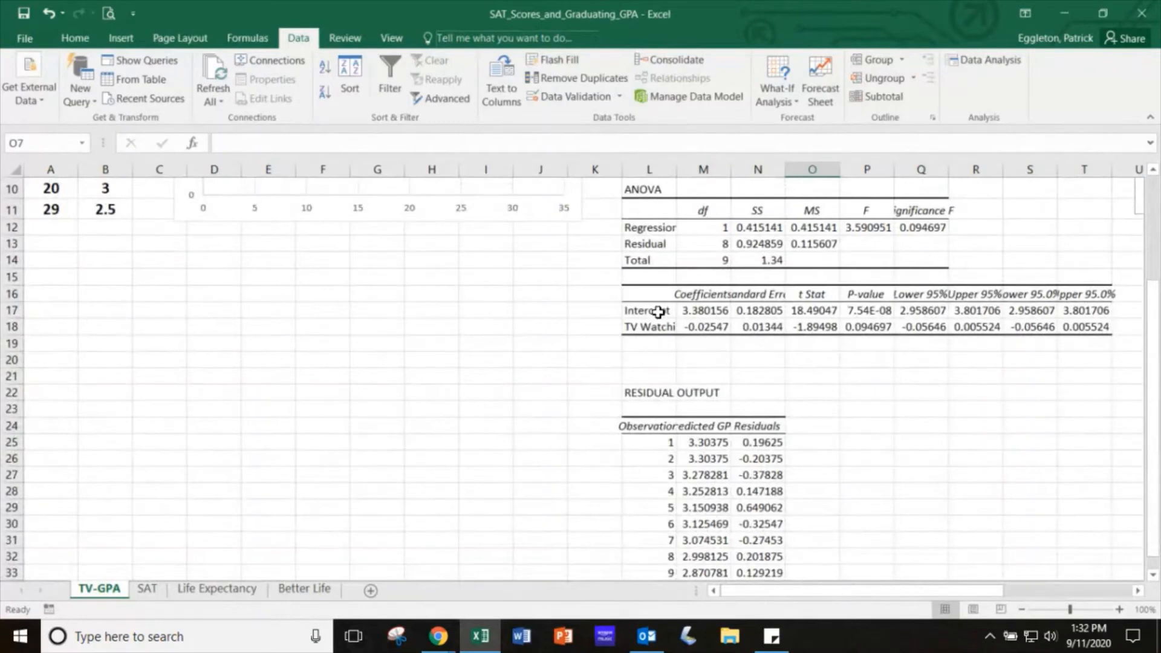
pyautogui.scroll(3, 661, 315)
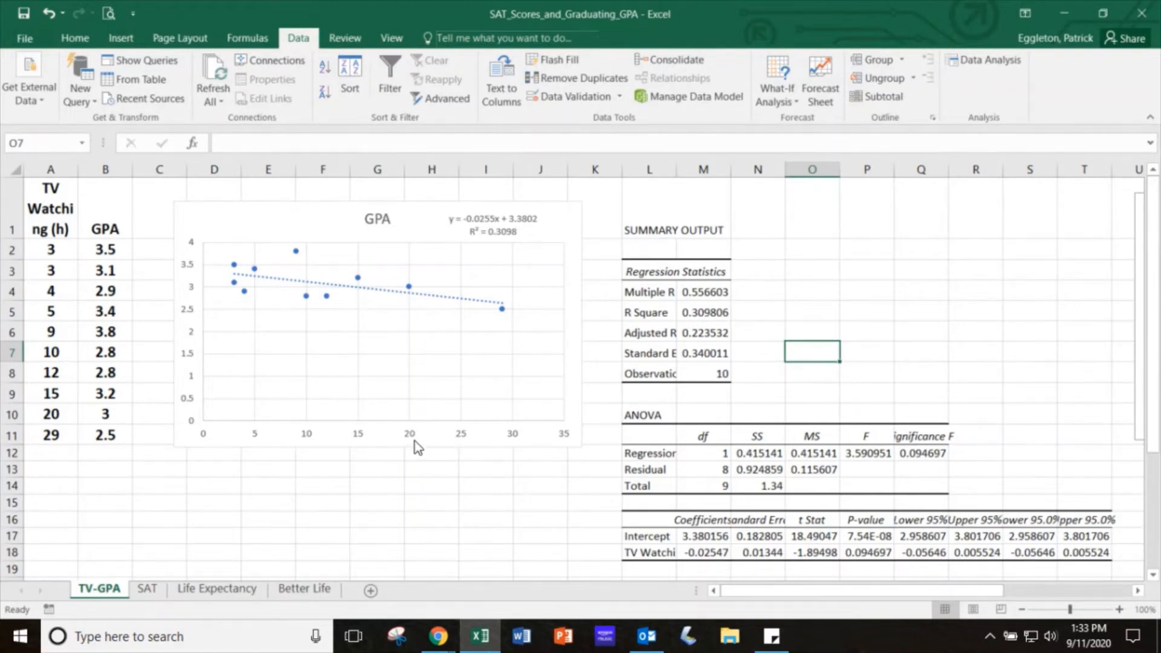
pyautogui.moveTo(357, 280)
pyautogui.moveTo(357, 280)
# Step: Calculate R squared in cell P4 from the ANOVA sums of squares with the formula =1-N13/N14
pyautogui.click(849, 294)
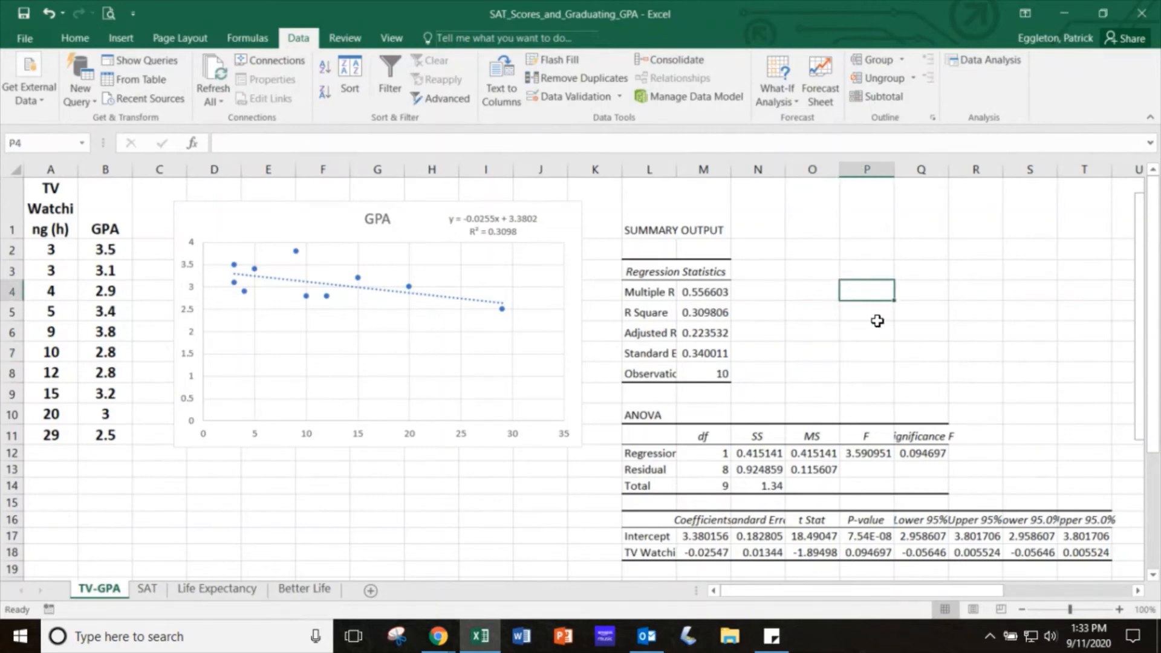
pyautogui.write('=1-')
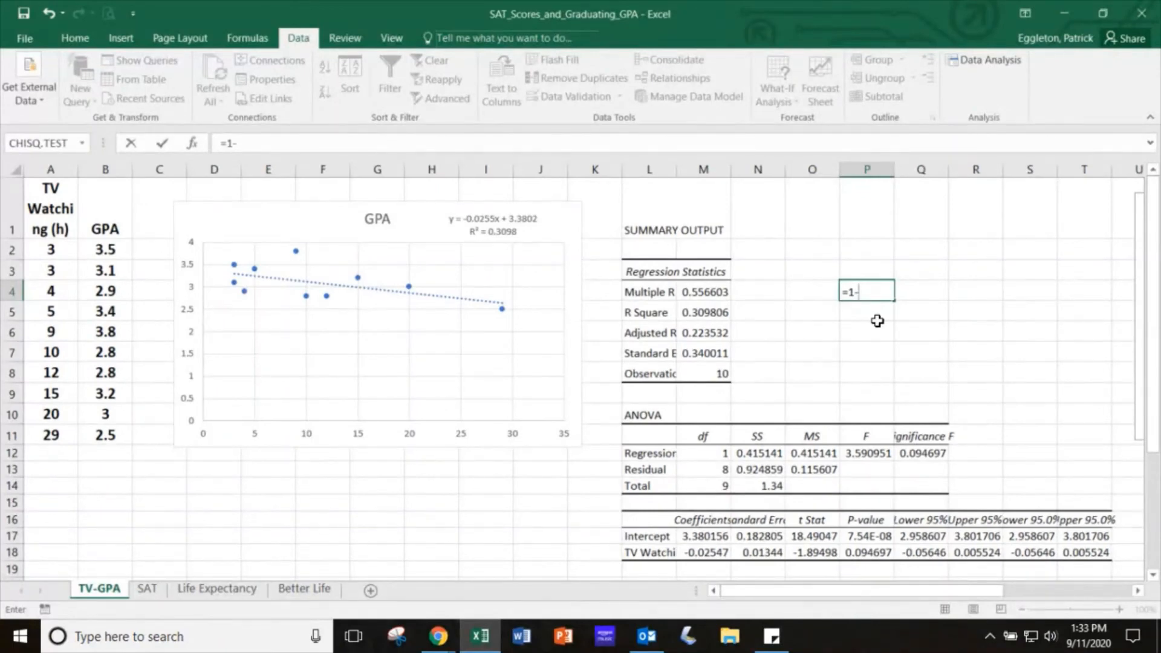
pyautogui.click(764, 470)
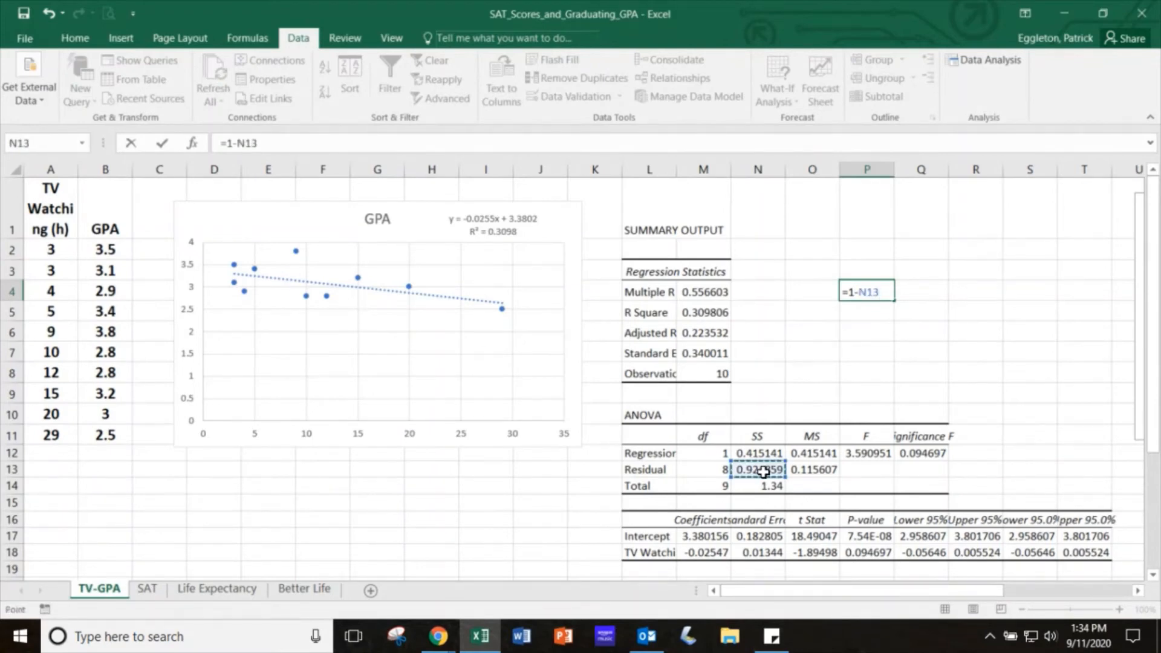
pyautogui.write('/')
pyautogui.click(773, 485)
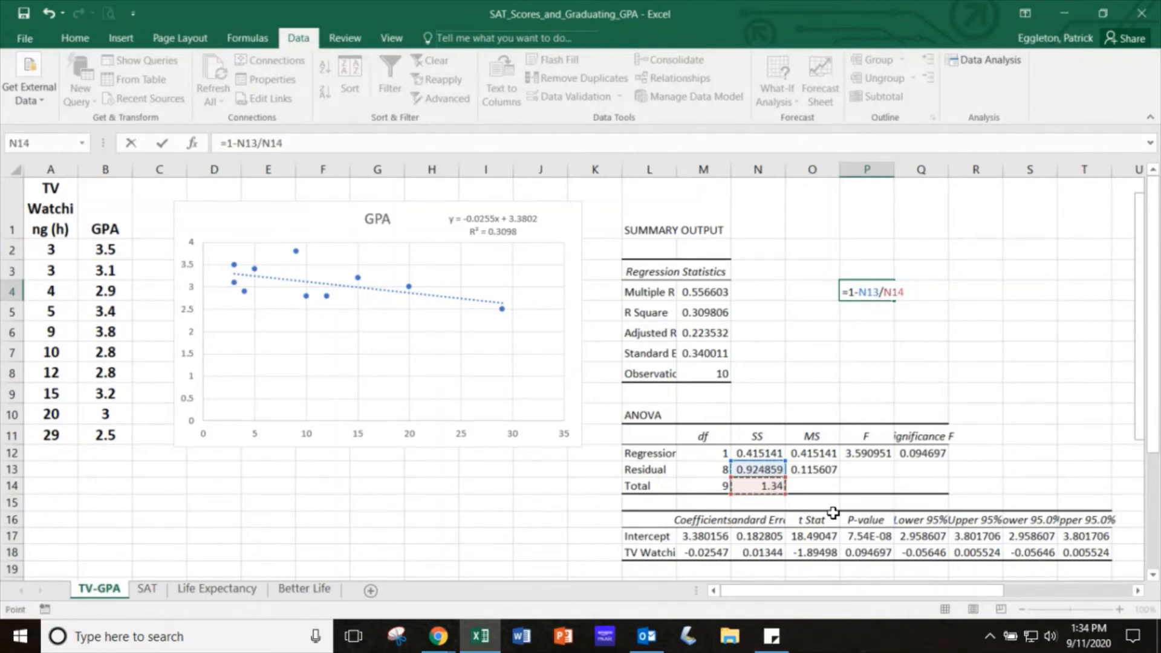
pyautogui.press('Return')
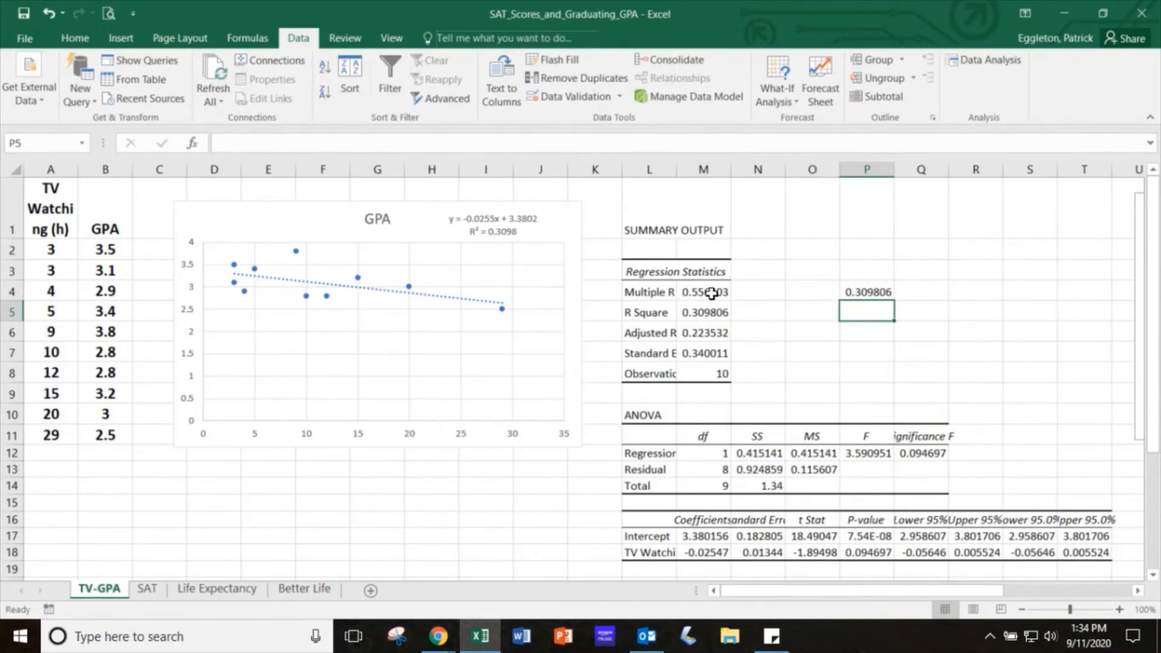
# Step: Calculate the correlation coefficient in cell P6 as the square root of P4
pyautogui.click(863, 333)
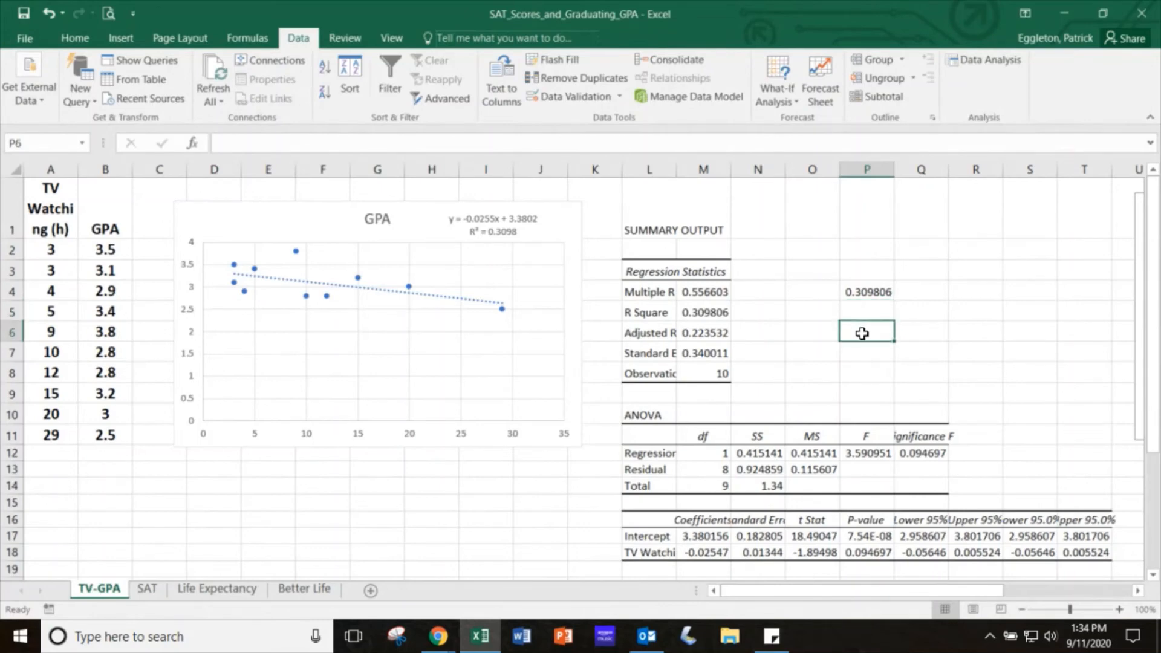
pyautogui.write('=s')
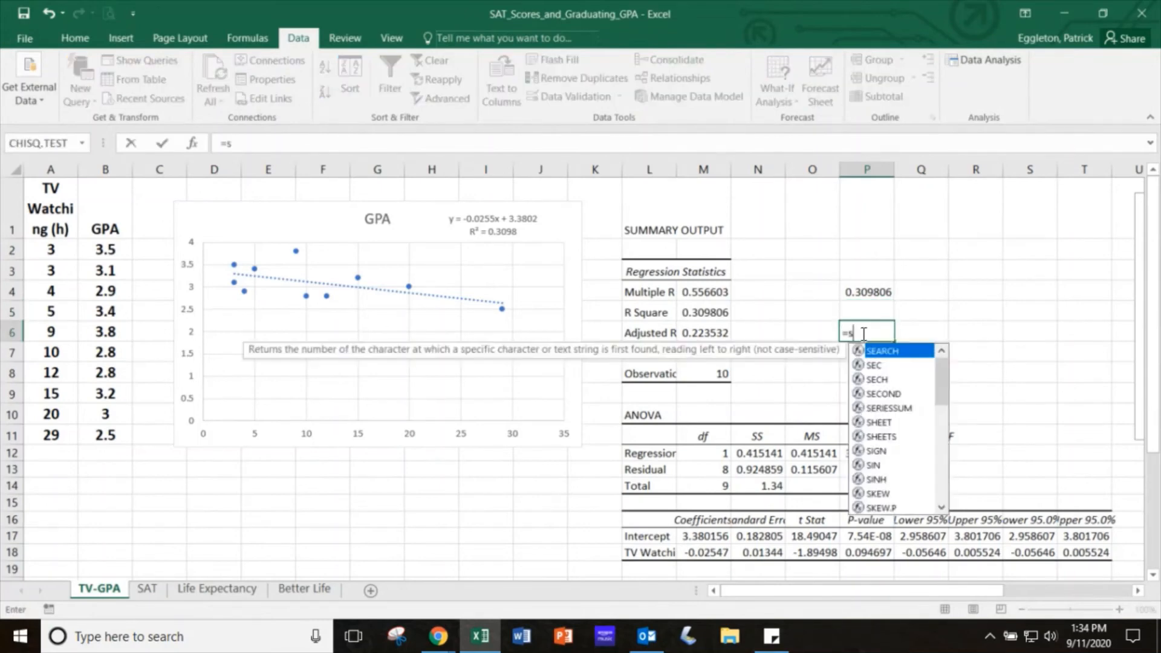
pyautogui.write('qrt')
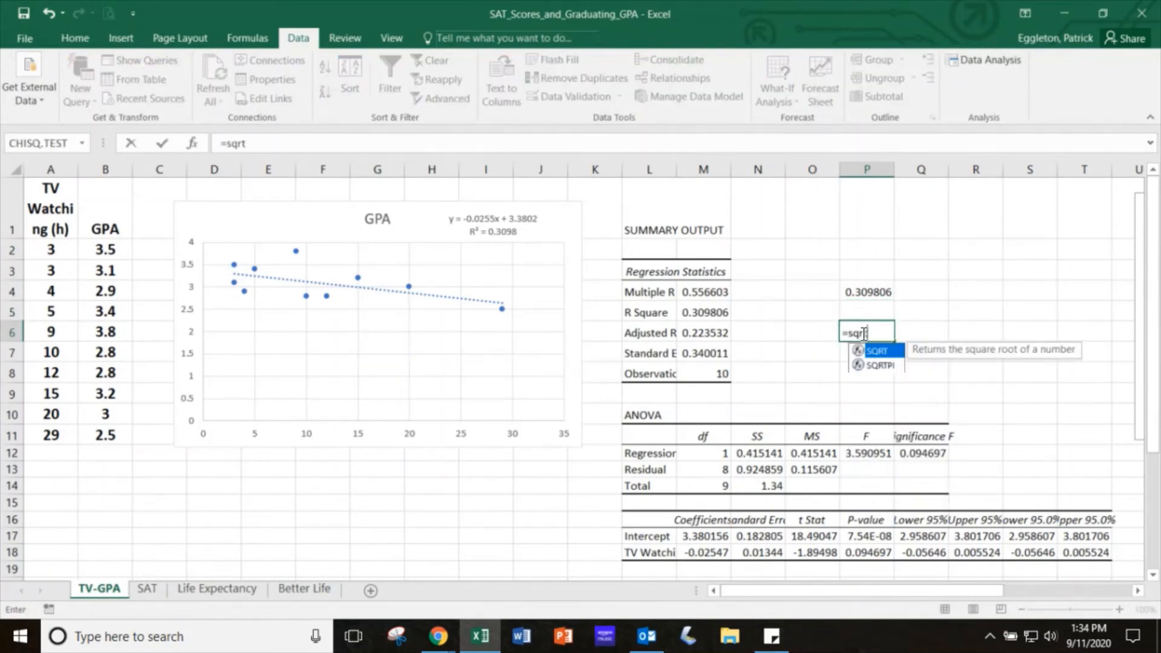
pyautogui.write('(')
pyautogui.click(873, 285)
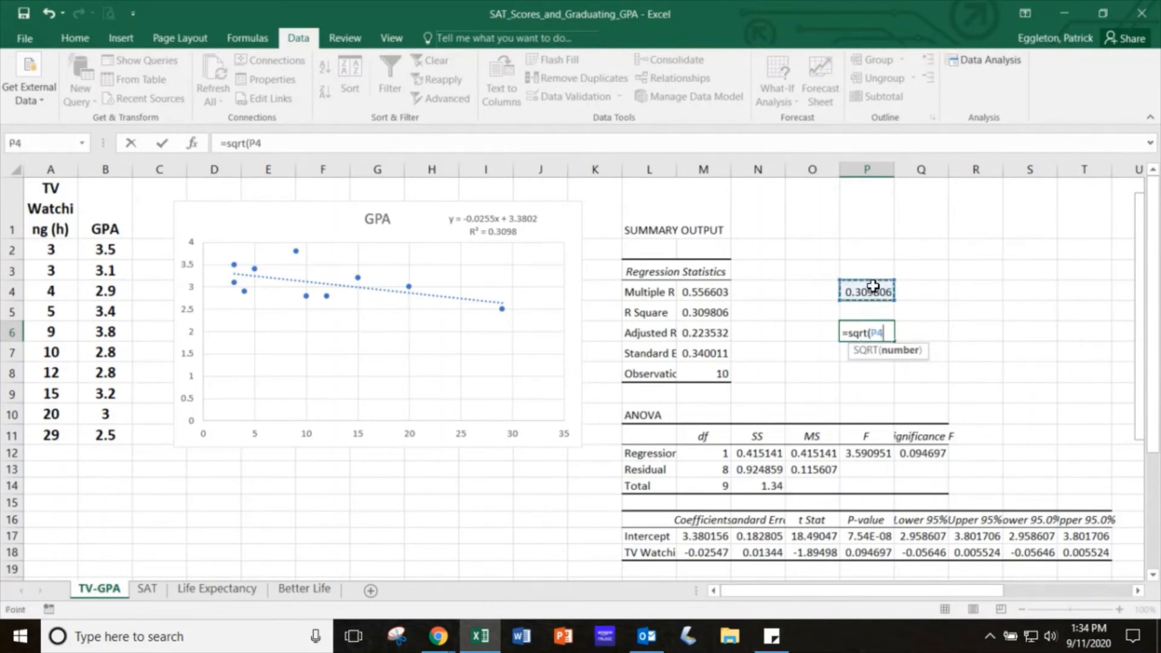
pyautogui.press('Return')
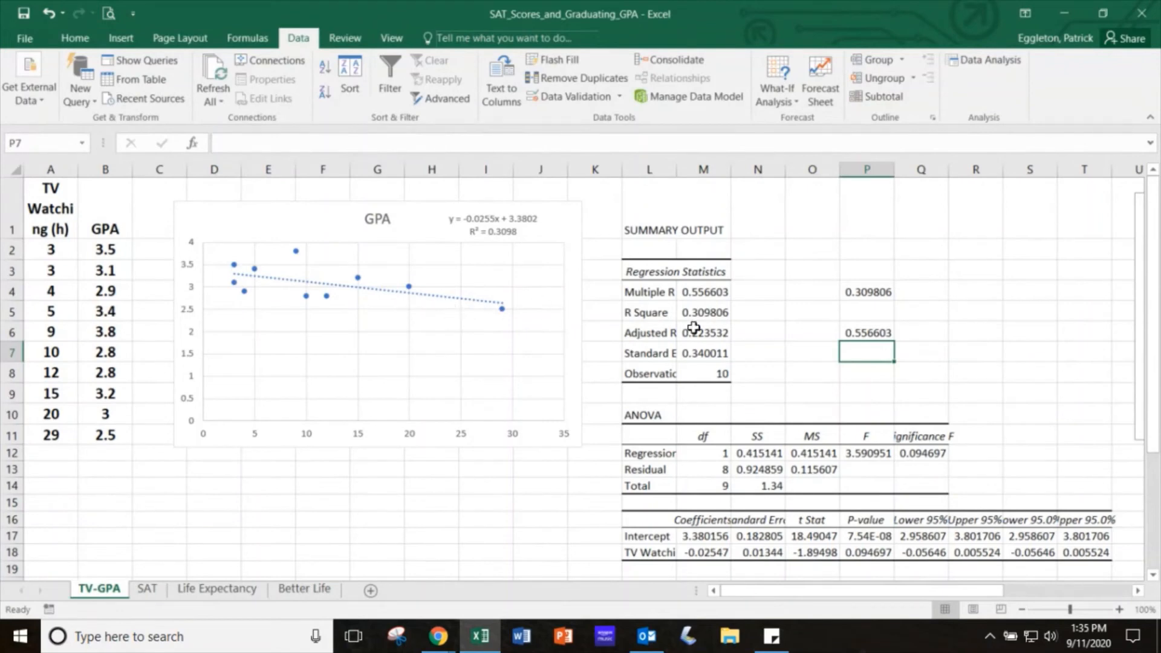
# Step: Compare the predicted GPA values and residuals in the residual output with the original data and the scatter chart
pyautogui.scroll(-2, 729, 307)
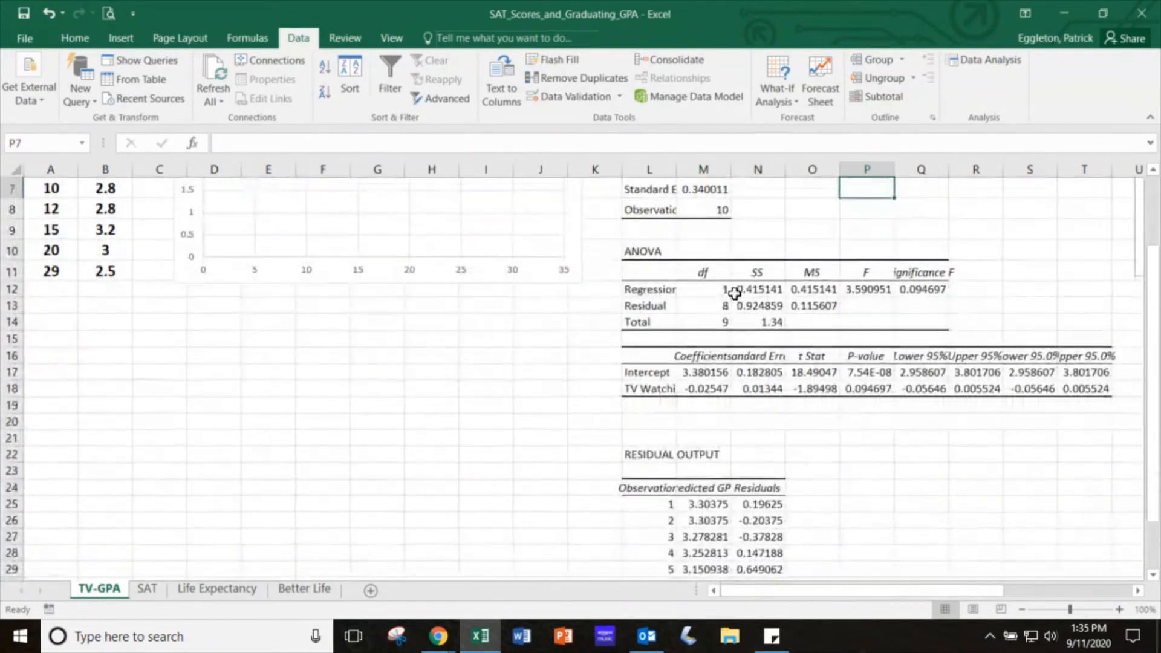
pyautogui.scroll(-1, 734, 287)
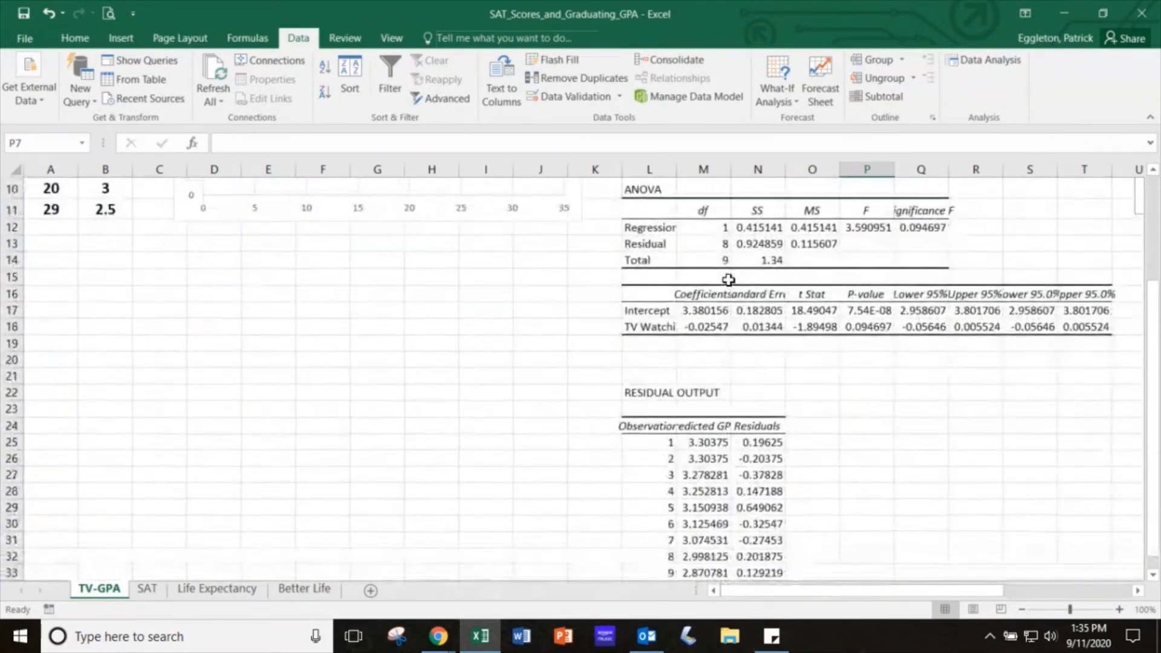
pyautogui.scroll(2, 732, 282)
pyautogui.scroll(-1, 730, 277)
pyautogui.scroll(3, 729, 278)
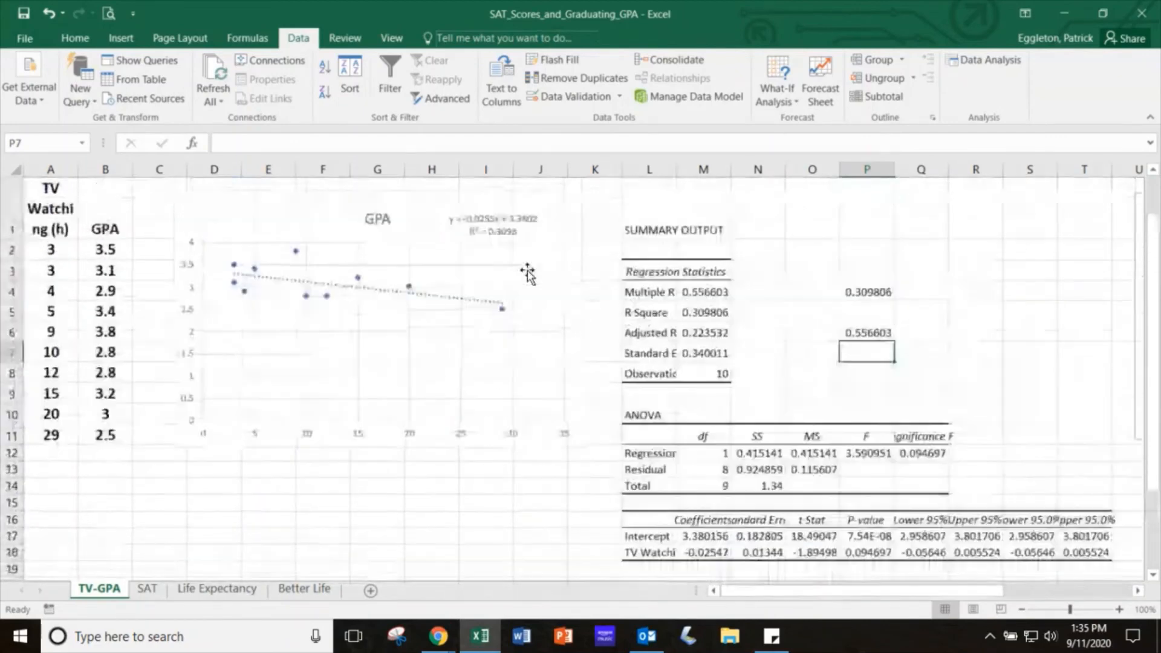
pyautogui.scroll(-2, 777, 367)
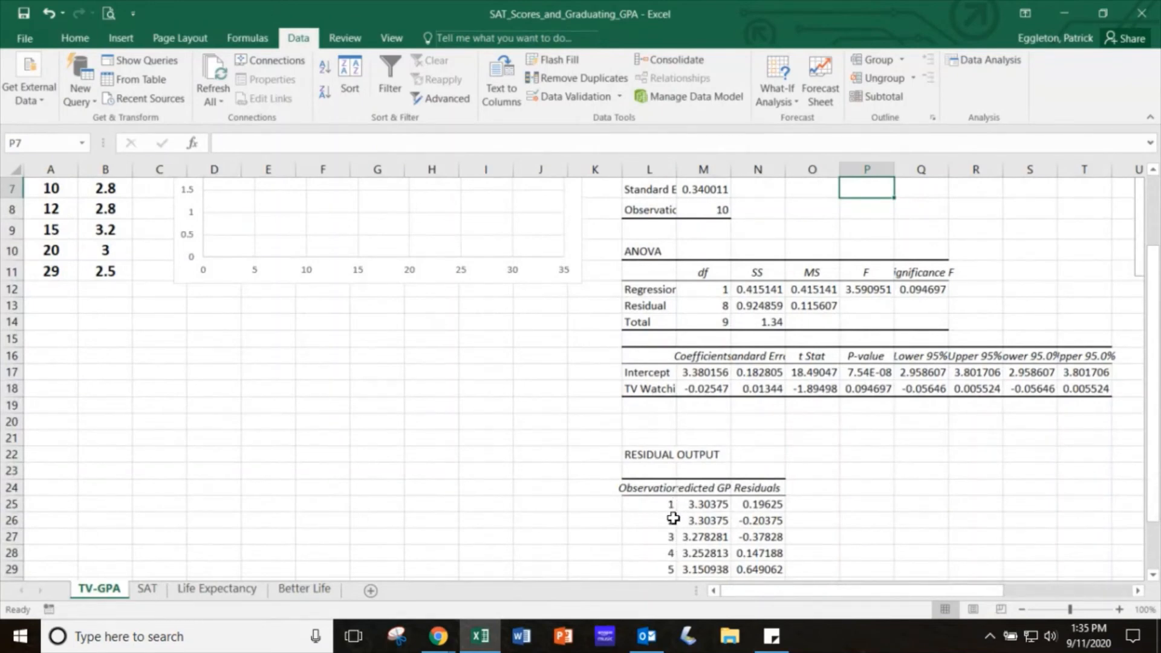
pyautogui.scroll(-3, 672, 486)
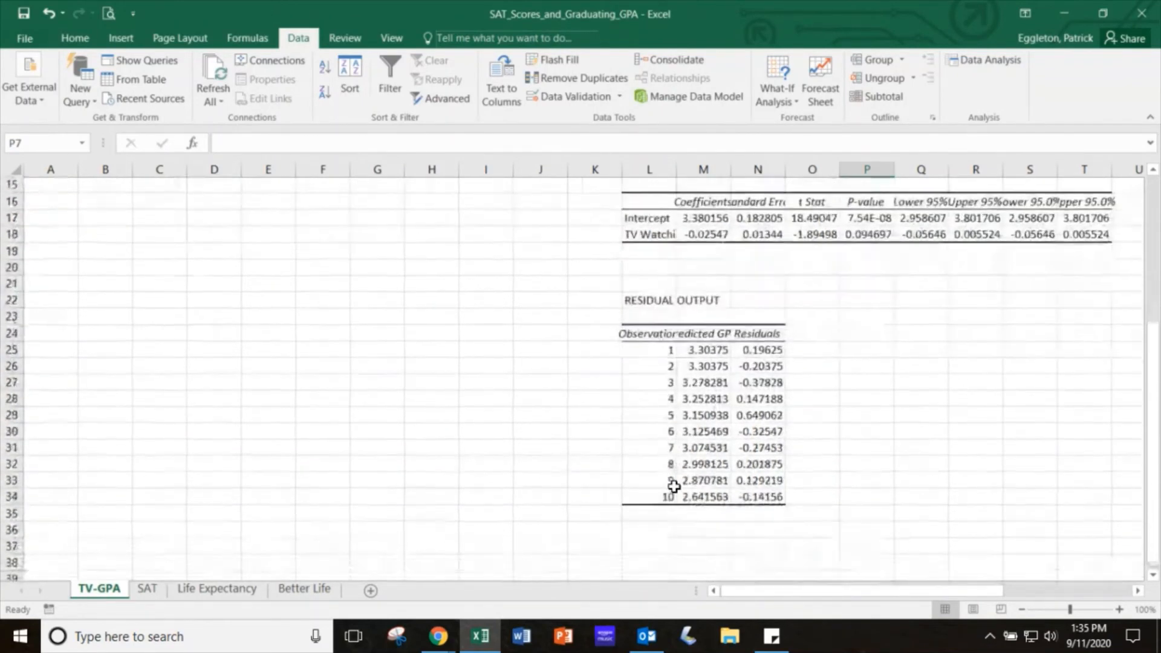
pyautogui.scroll(2, 666, 471)
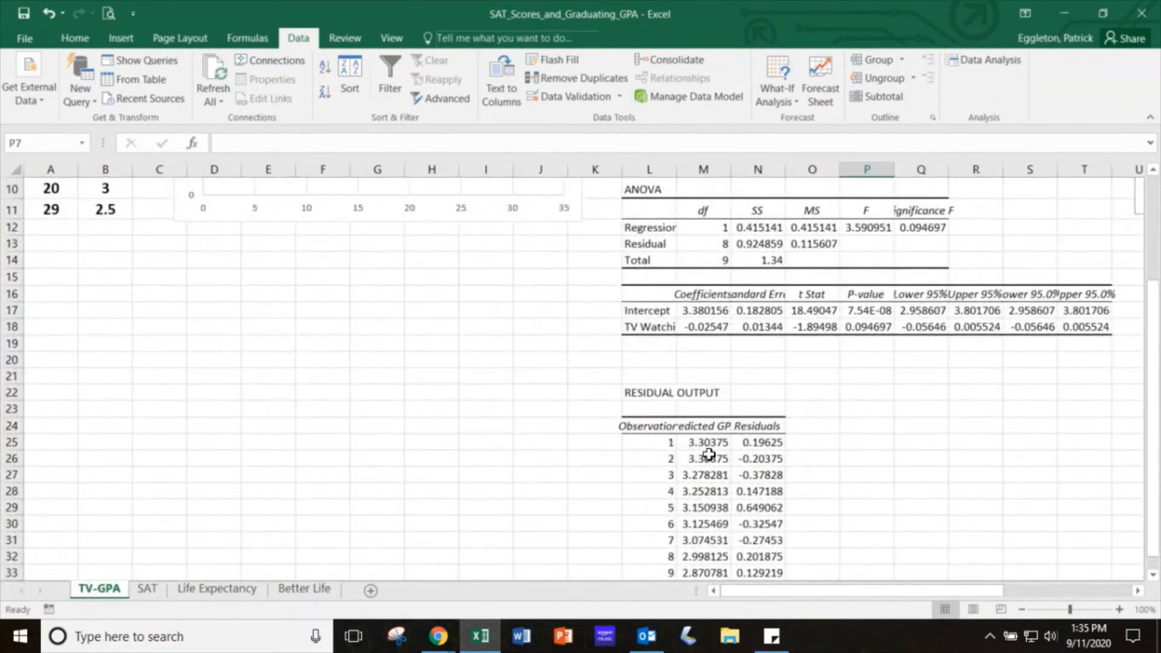
pyautogui.scroll(3, 708, 446)
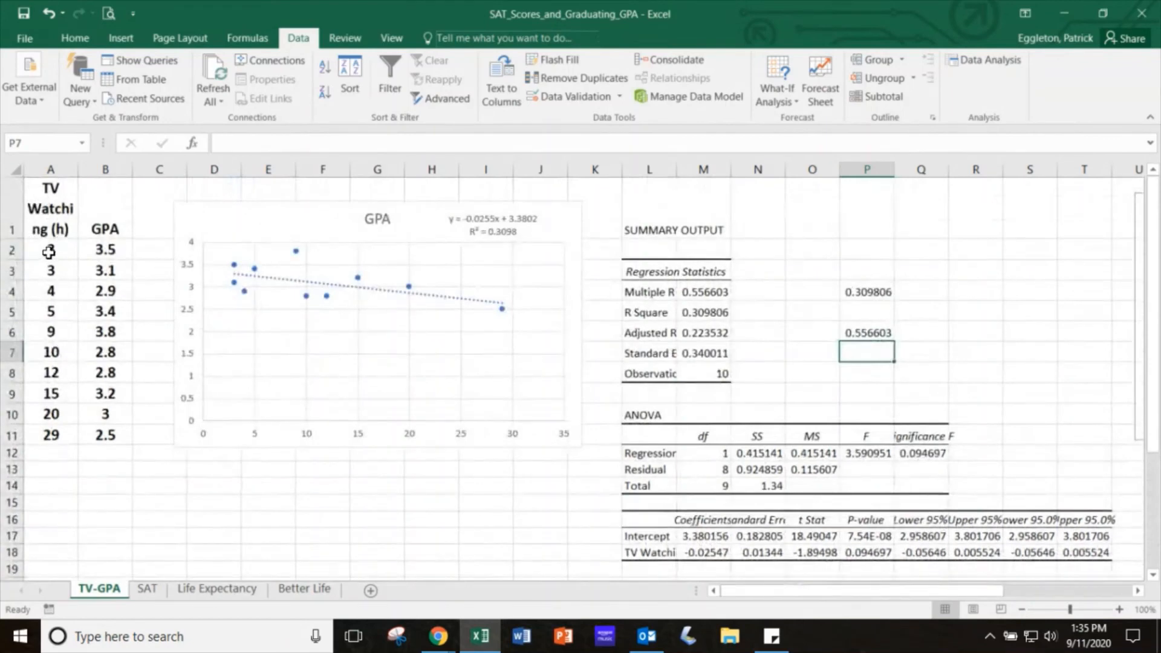
pyautogui.scroll(-4, 847, 371)
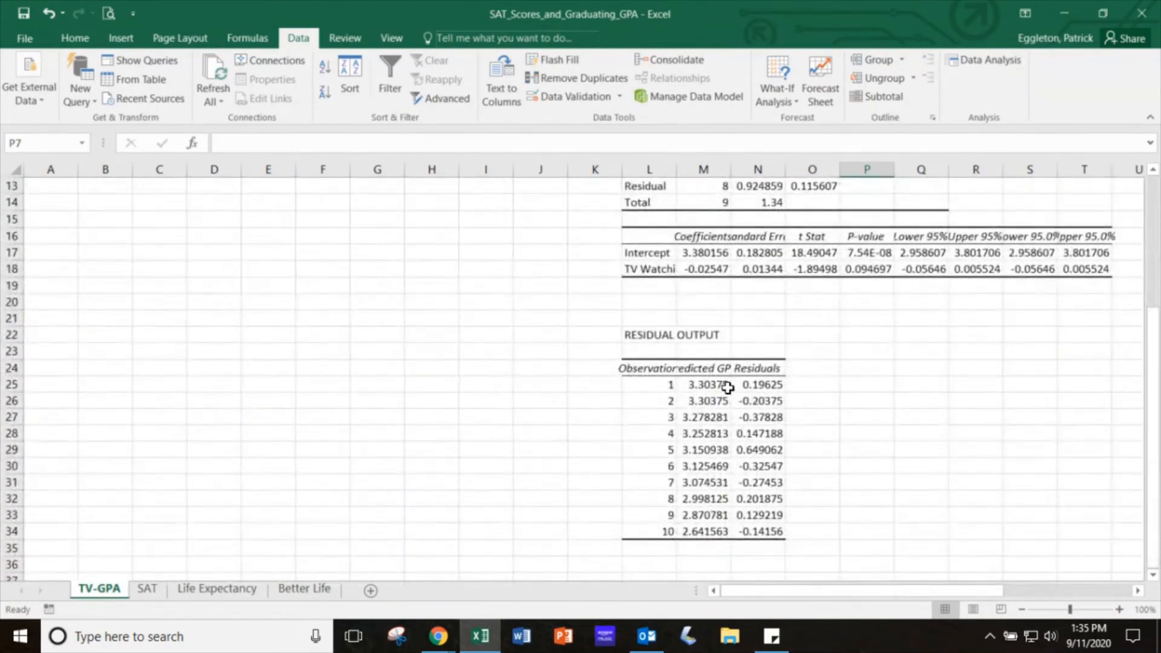
pyautogui.scroll(4, 728, 387)
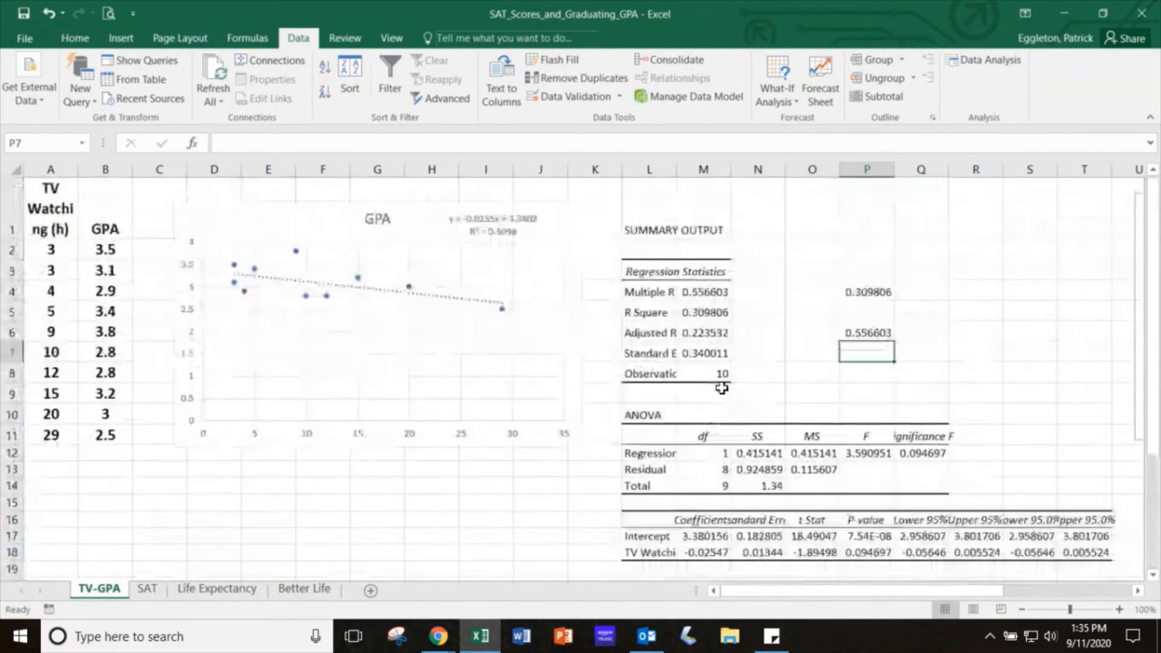
pyautogui.scroll(-3, 685, 384)
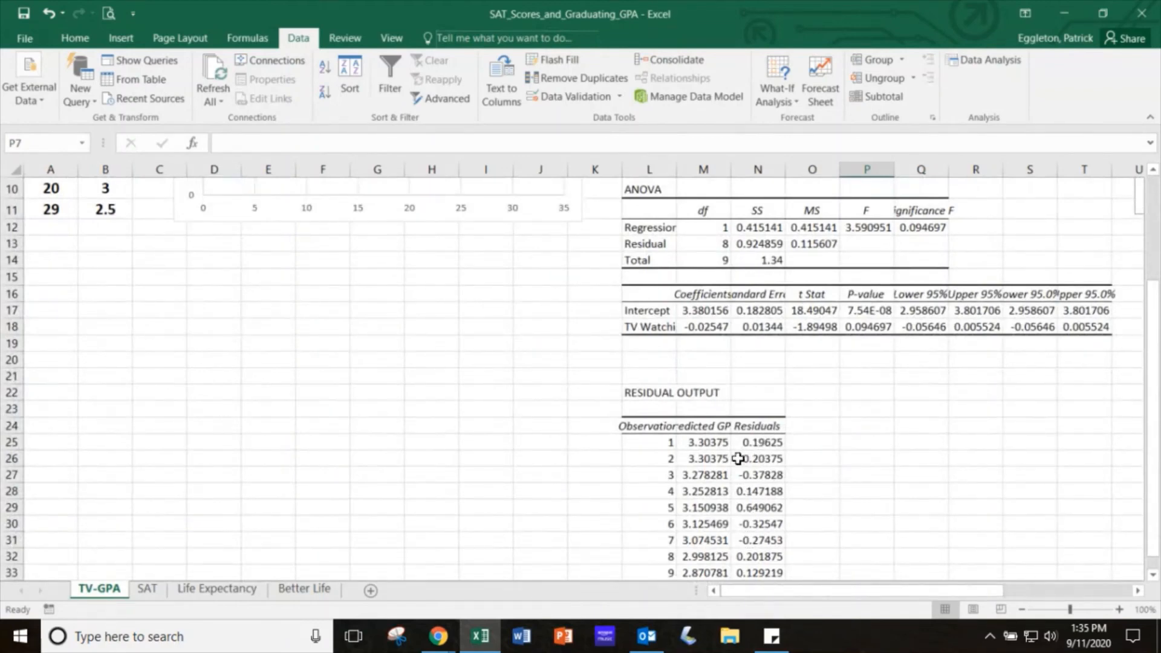
pyautogui.scroll(3, 535, 381)
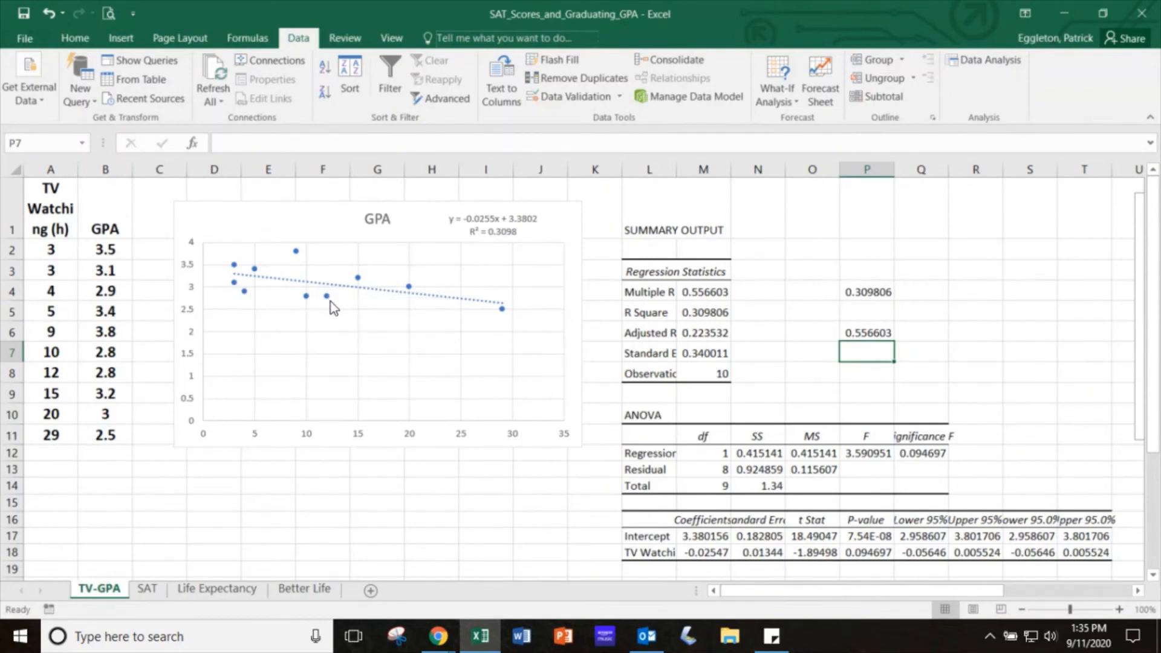
pyautogui.scroll(-3, 763, 399)
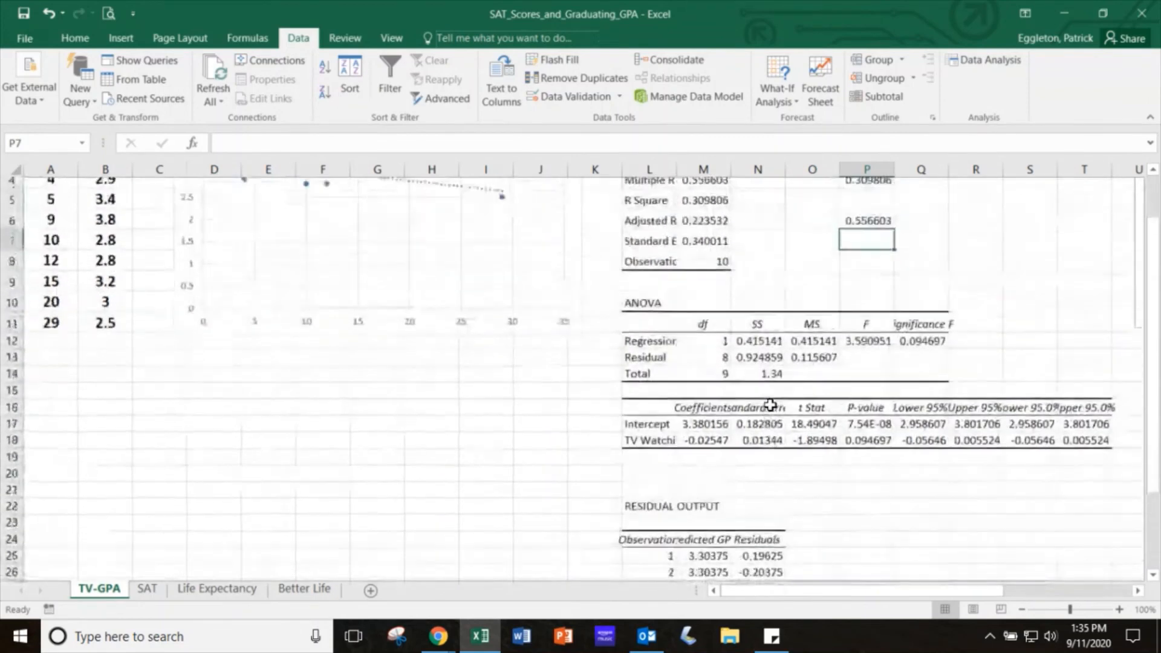
pyautogui.scroll(-4, 769, 401)
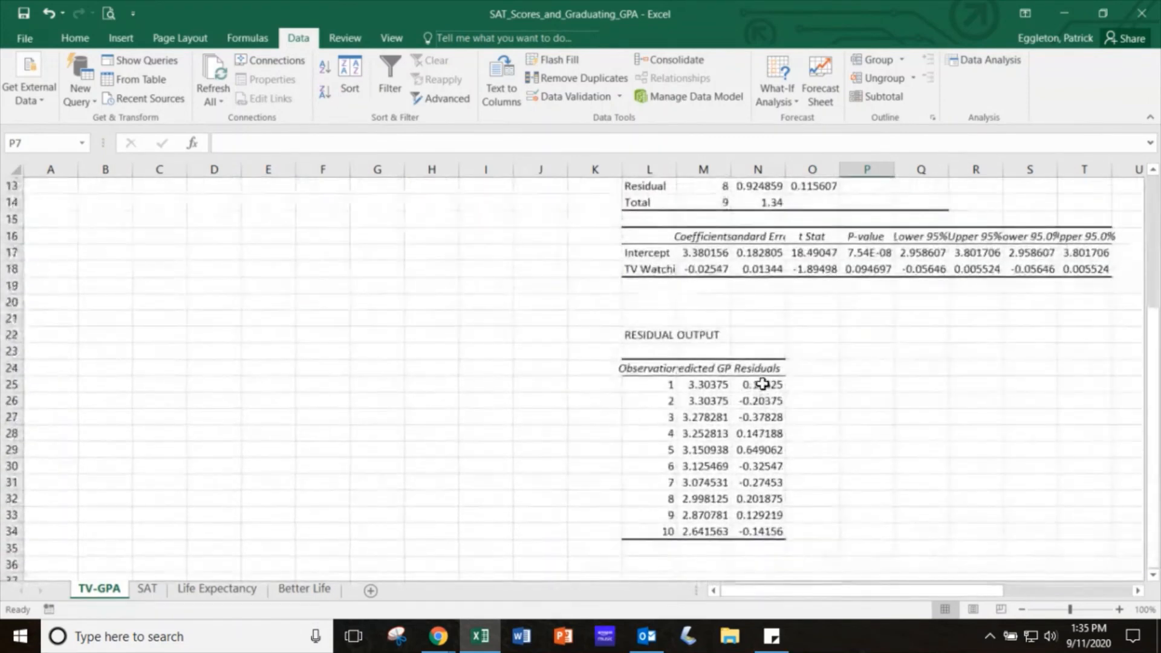
# Step: Move the TV Watching (h) Residual Plot beside the ANOVA table and shift its plot area clear of the Residuals axis title
pyautogui.scroll(3, 758, 382)
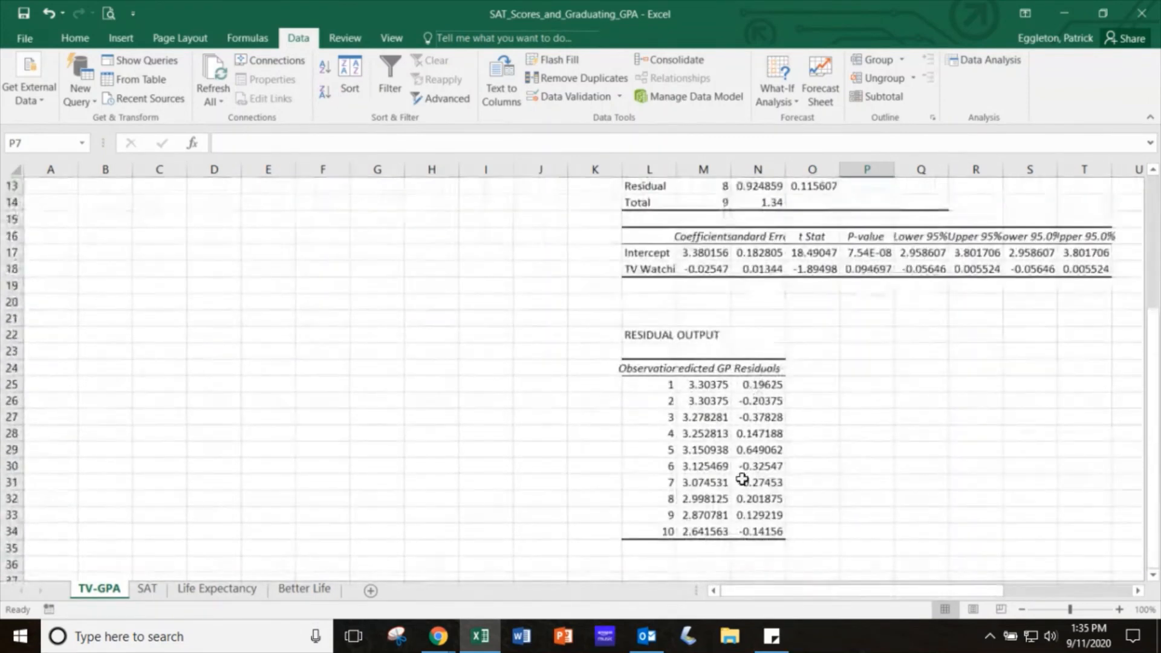
pyautogui.moveTo(805, 594); pyautogui.dragTo(935, 594)
pyautogui.scroll(4, 860, 436)
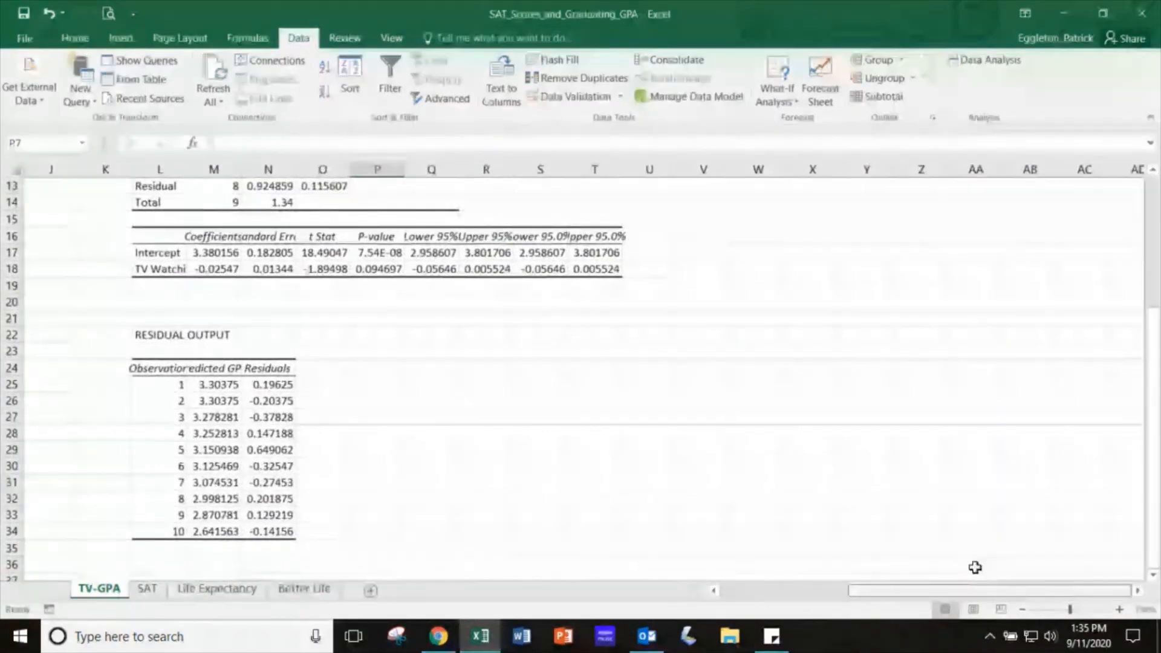
pyautogui.moveTo(897, 252); pyautogui.dragTo(709, 275)
pyautogui.moveTo(736, 200); pyautogui.dragTo(563, 219)
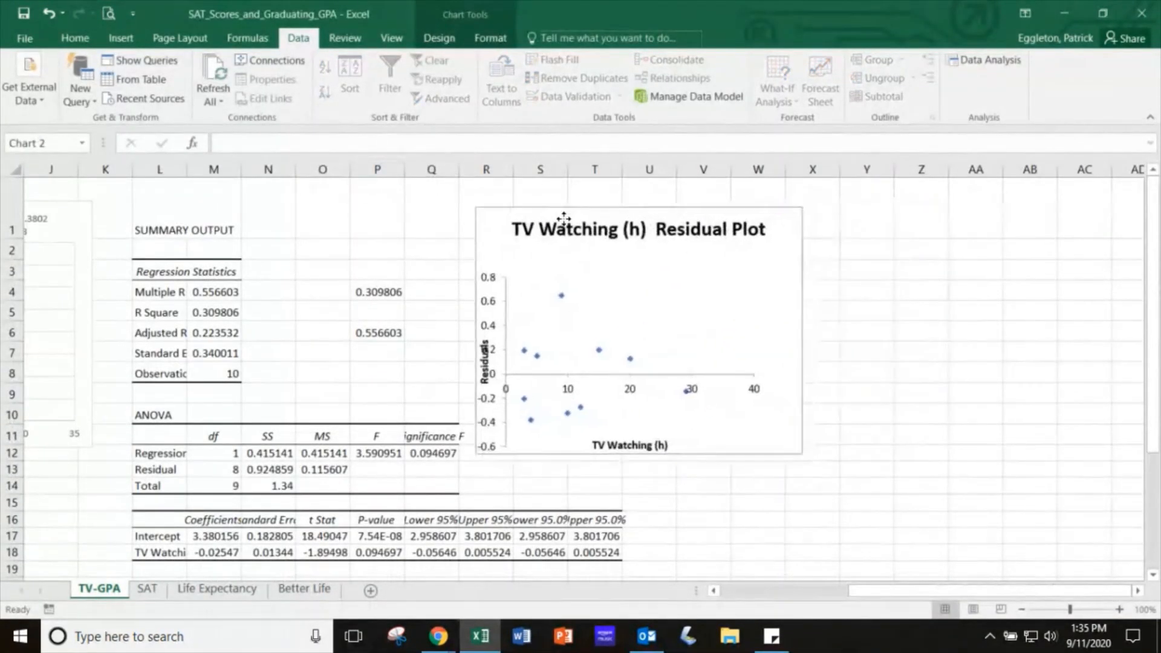
pyautogui.moveTo(594, 311); pyautogui.dragTo(631, 286)
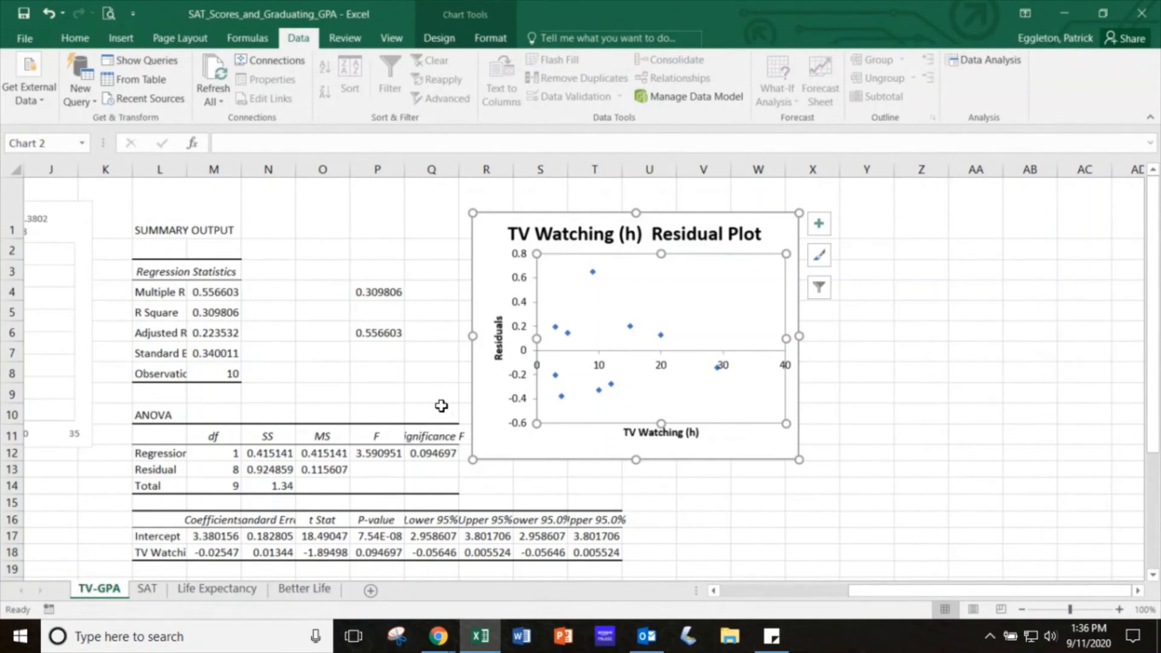
# Step: Return to the TV watching data and review the scatter chart alongside the regression coefficients and residual output
pyautogui.hscroll(-6, 809, 601)
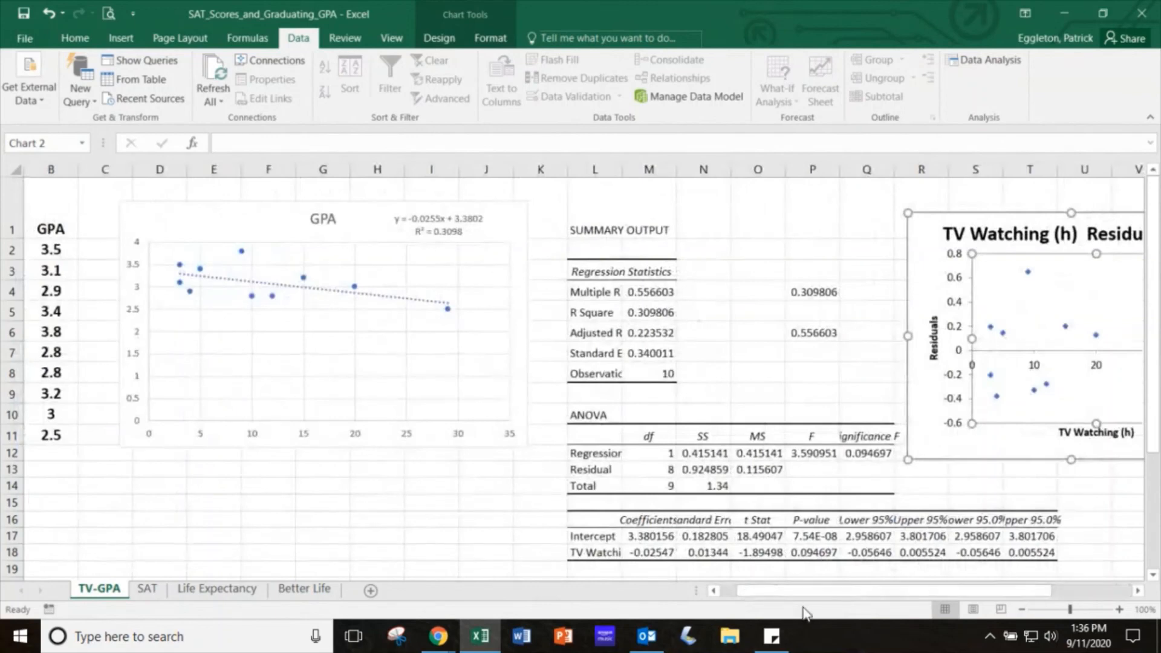
pyautogui.moveTo(750, 591); pyautogui.dragTo(716, 601)
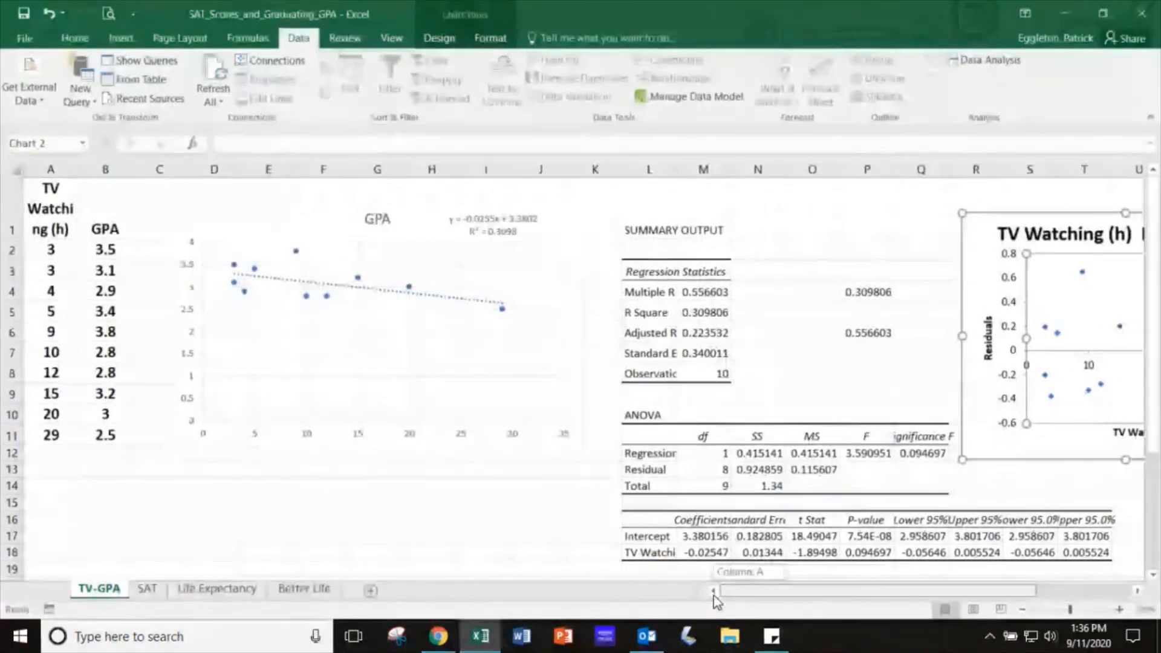
pyautogui.scroll(-1, 693, 469)
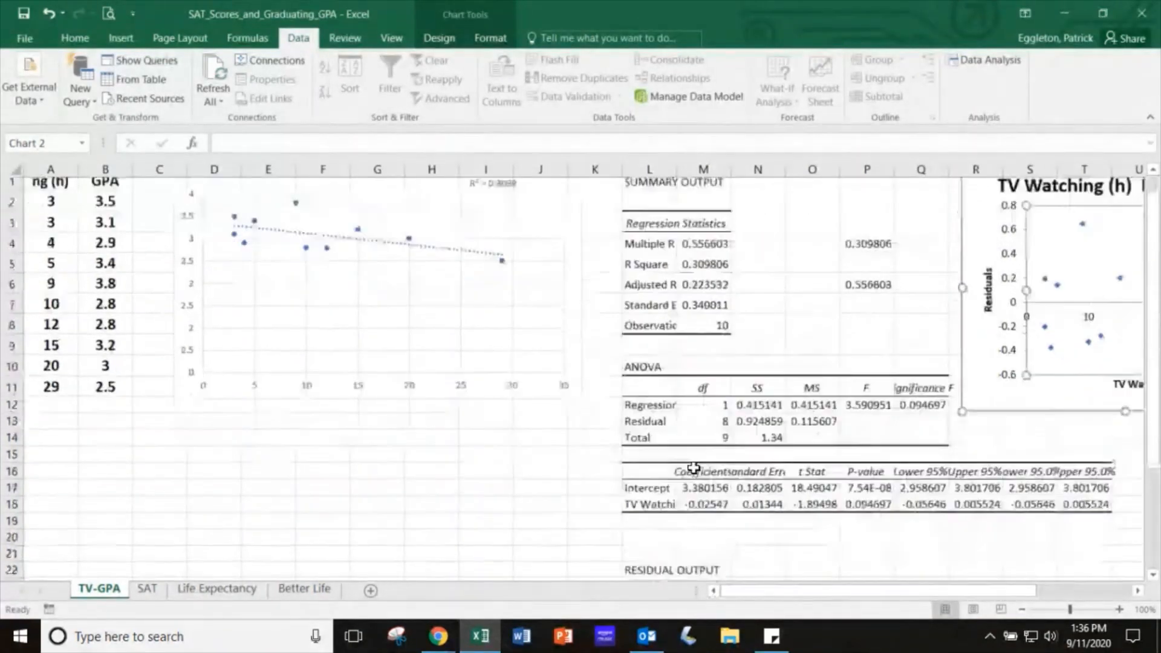
pyautogui.scroll(-3, 694, 469)
pyautogui.scroll(3, 694, 514)
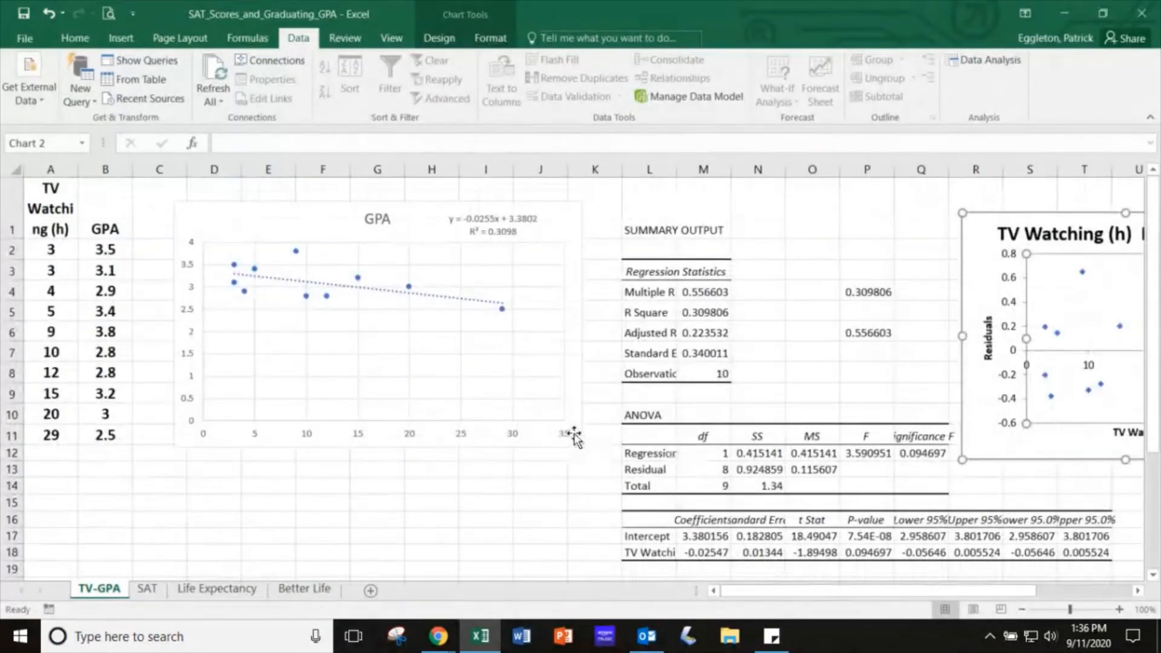